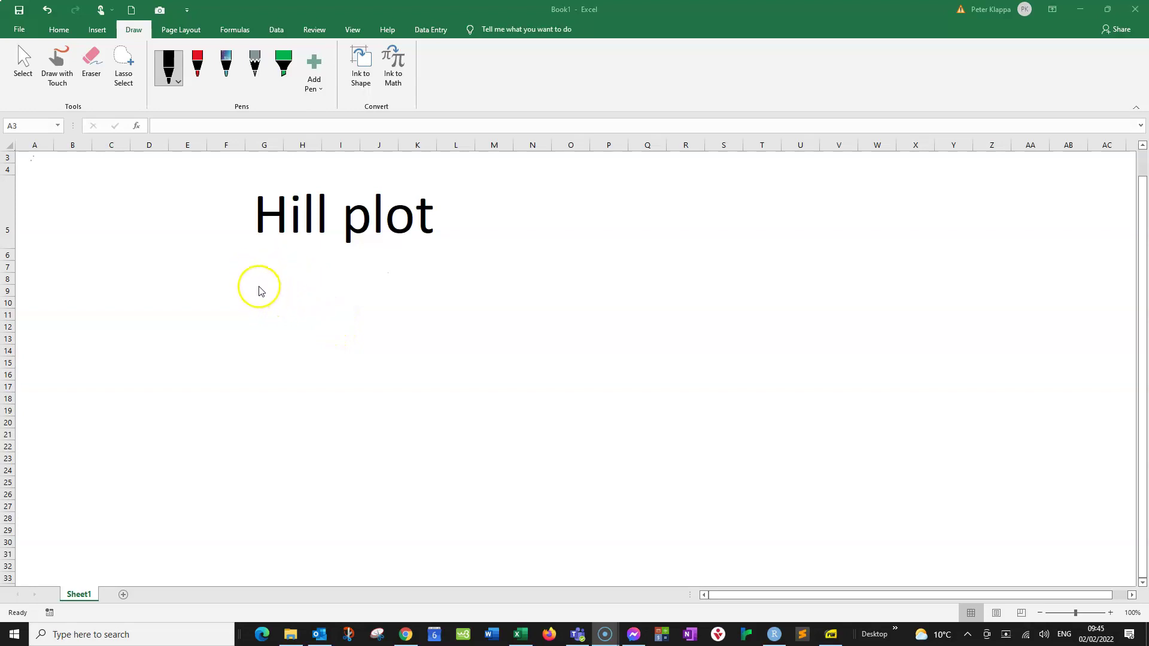
Turn on freehand ink drawing from the Draw tab with alt+J, I, T.
{"action": "key", "text": "Escape"}
{"action": "key", "text": "alt+j"}
{"action": "key", "text": "i"}
{"action": "key", "text": "t"}
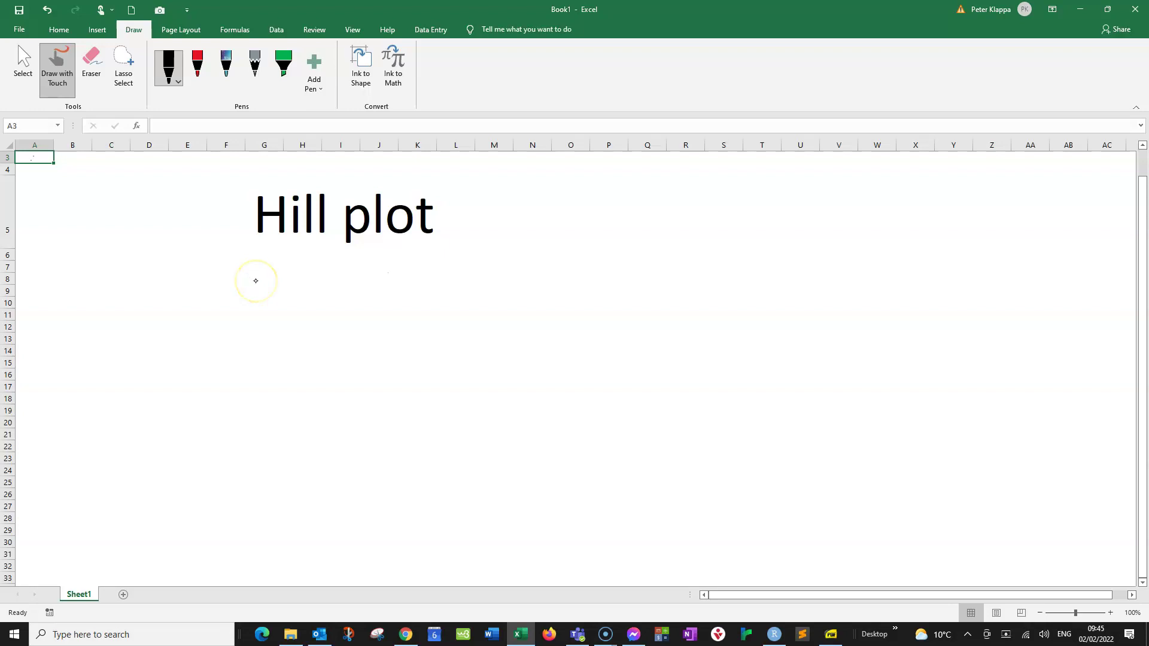
Handwrite v = Vmax[S] / (K + [S]) with a fraction bar beneath the Hill plot title.
{"action": "left_click_drag", "start_coordinate": [257, 283], "coordinate": [272, 285]}
{"action": "key", "text": "Escape"}
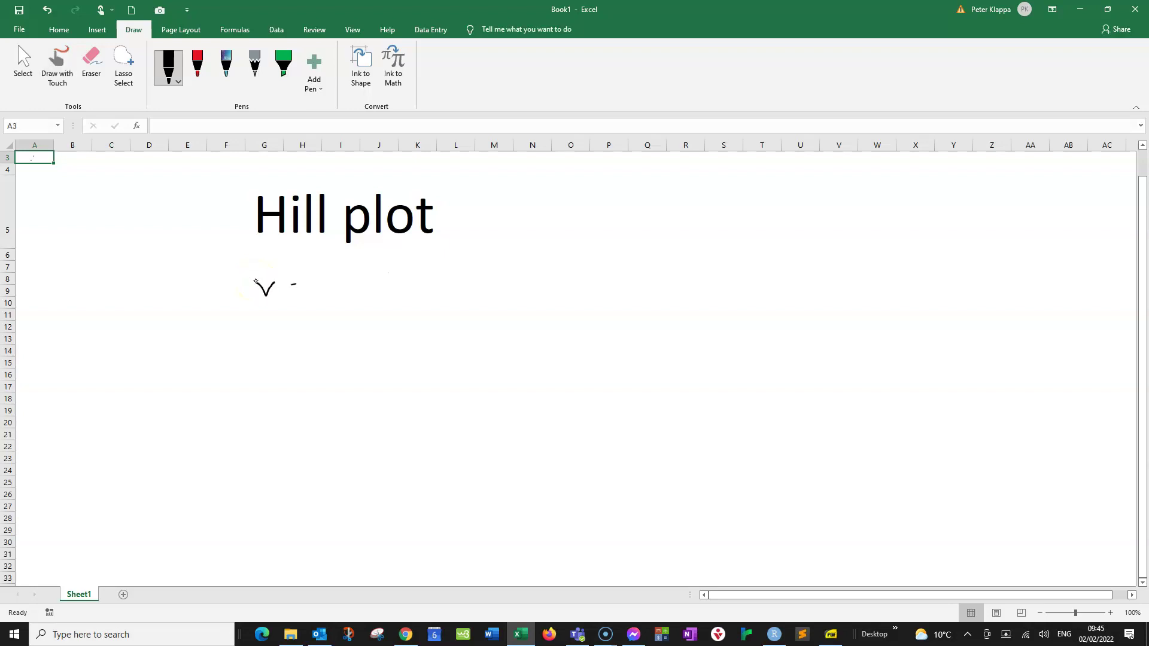
{"action": "left_click_drag", "start_coordinate": [336, 264], "coordinate": [376, 286]}
{"action": "left_click_drag", "start_coordinate": [378, 276], "coordinate": [386, 285]}
{"action": "mouse_move", "coordinate": [386, 275]}
{"action": "left_mouse_down"}
{"action": "mouse_move", "coordinate": [411, 261]}
{"action": "mouse_move", "coordinate": [404, 282]}
{"action": "mouse_move", "coordinate": [420, 280]}
{"action": "mouse_move", "coordinate": [444, 281]}
{"action": "left_mouse_up"}
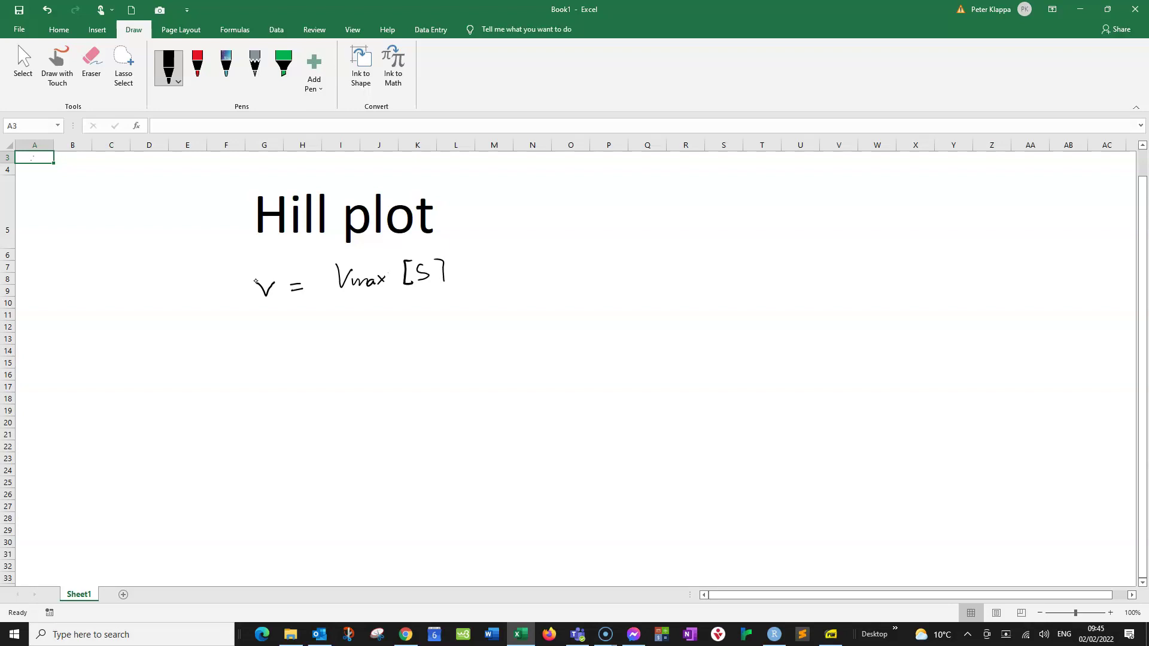
{"action": "left_click_drag", "start_coordinate": [333, 295], "coordinate": [465, 288]}
{"action": "mouse_move", "coordinate": [355, 301]}
{"action": "left_mouse_down"}
{"action": "mouse_move", "coordinate": [419, 304]}
{"action": "mouse_move", "coordinate": [418, 321]}
{"action": "mouse_move", "coordinate": [448, 316]}
{"action": "left_mouse_up"}
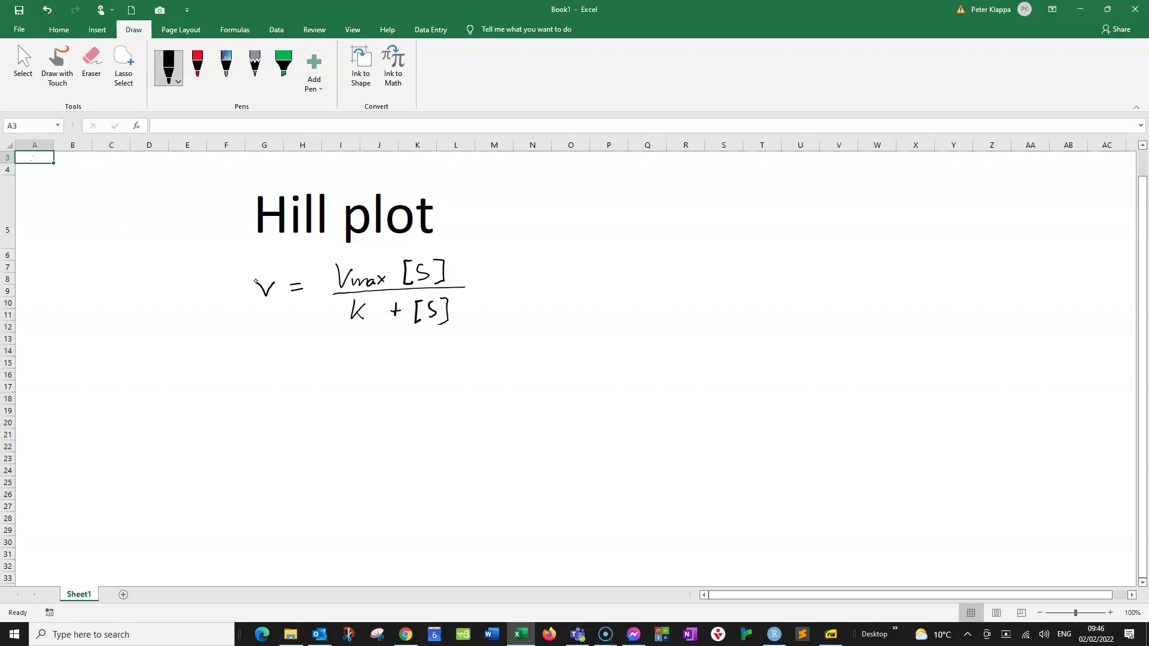
Add exponent h to [S] and K, and subscript 0.5 under K.
{"action": "left_click_drag", "start_coordinate": [455, 244], "coordinate": [466, 259]}
{"action": "mouse_move", "coordinate": [372, 305]}
{"action": "left_mouse_down"}
{"action": "mouse_move", "coordinate": [373, 293]}
{"action": "mouse_move", "coordinate": [384, 304]}
{"action": "left_mouse_up"}
{"action": "mouse_move", "coordinate": [459, 300]}
{"action": "left_mouse_down"}
{"action": "mouse_move", "coordinate": [458, 287]}
{"action": "mouse_move", "coordinate": [471, 299]}
{"action": "left_mouse_up"}
{"action": "left_click_drag", "start_coordinate": [369, 318], "coordinate": [370, 318]}
Draw an arrow pointing at exponent h, labelled 'Hill-coeff'.
{"action": "scroll", "coordinate": [255, 281], "scroll_direction": "down", "scroll_amount": 1}
{"action": "left_click", "coordinate": [254, 258]}
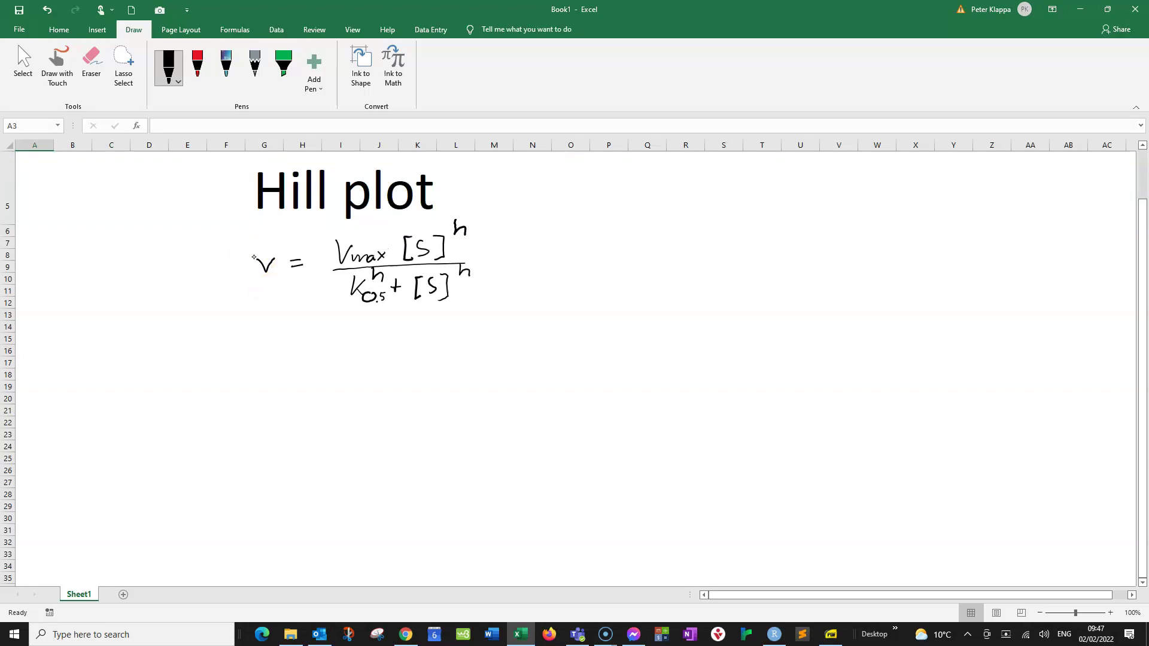
{"action": "mouse_move", "coordinate": [480, 221]}
{"action": "left_mouse_down"}
{"action": "mouse_move", "coordinate": [551, 197]}
{"action": "mouse_move", "coordinate": [548, 206]}
{"action": "left_mouse_up"}
{"action": "mouse_move", "coordinate": [558, 187]}
{"action": "left_mouse_down"}
{"action": "mouse_move", "coordinate": [553, 206]}
{"action": "mouse_move", "coordinate": [608, 203]}
{"action": "left_mouse_up"}
{"action": "mouse_move", "coordinate": [623, 181]}
{"action": "left_mouse_down"}
{"action": "mouse_move", "coordinate": [612, 212]}
{"action": "mouse_move", "coordinate": [634, 203]}
{"action": "left_mouse_up"}
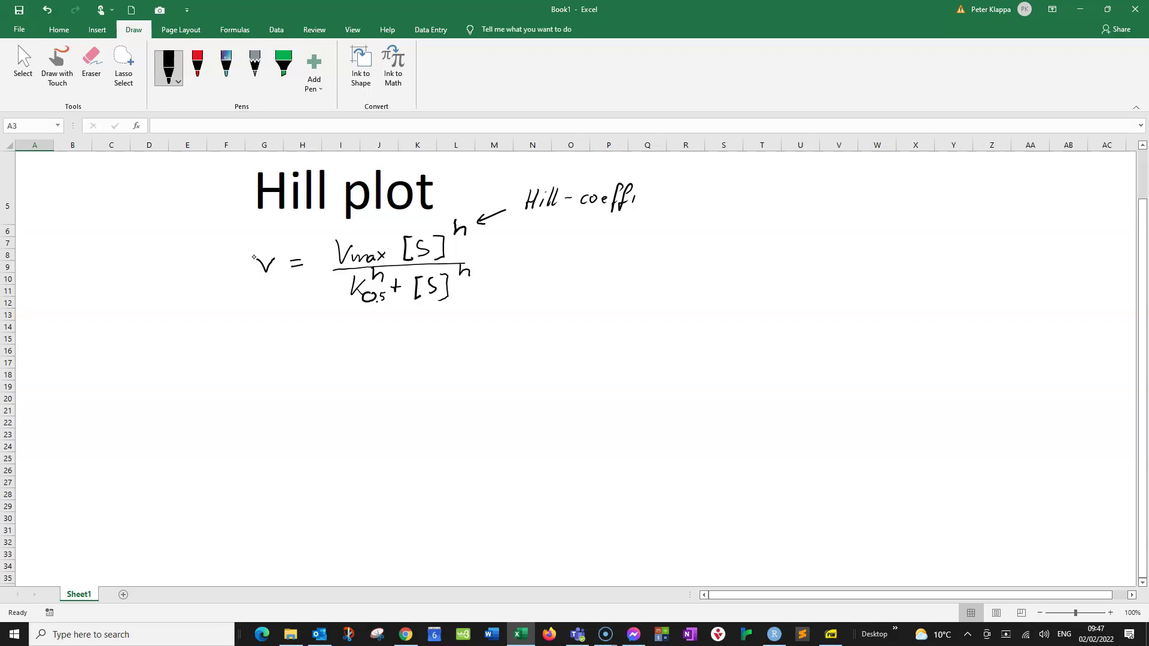
Complete the 'Hill-coefficient' label, bracket the denominator, and start the line v( below.
{"action": "left_click_drag", "start_coordinate": [638, 197], "coordinate": [662, 203]}
{"action": "mouse_move", "coordinate": [669, 183]}
{"action": "left_mouse_down"}
{"action": "mouse_move", "coordinate": [666, 203]}
{"action": "mouse_move", "coordinate": [673, 188]}
{"action": "left_mouse_up"}
{"action": "left_click_drag", "start_coordinate": [343, 272], "coordinate": [340, 300]}
{"action": "left_click_drag", "start_coordinate": [481, 266], "coordinate": [475, 293]}
{"action": "mouse_move", "coordinate": [219, 339]}
{"action": "left_mouse_down"}
{"action": "mouse_move", "coordinate": [244, 333]}
{"action": "mouse_move", "coordinate": [245, 356]}
{"action": "mouse_move", "coordinate": [283, 333]}
{"action": "left_mouse_up"}
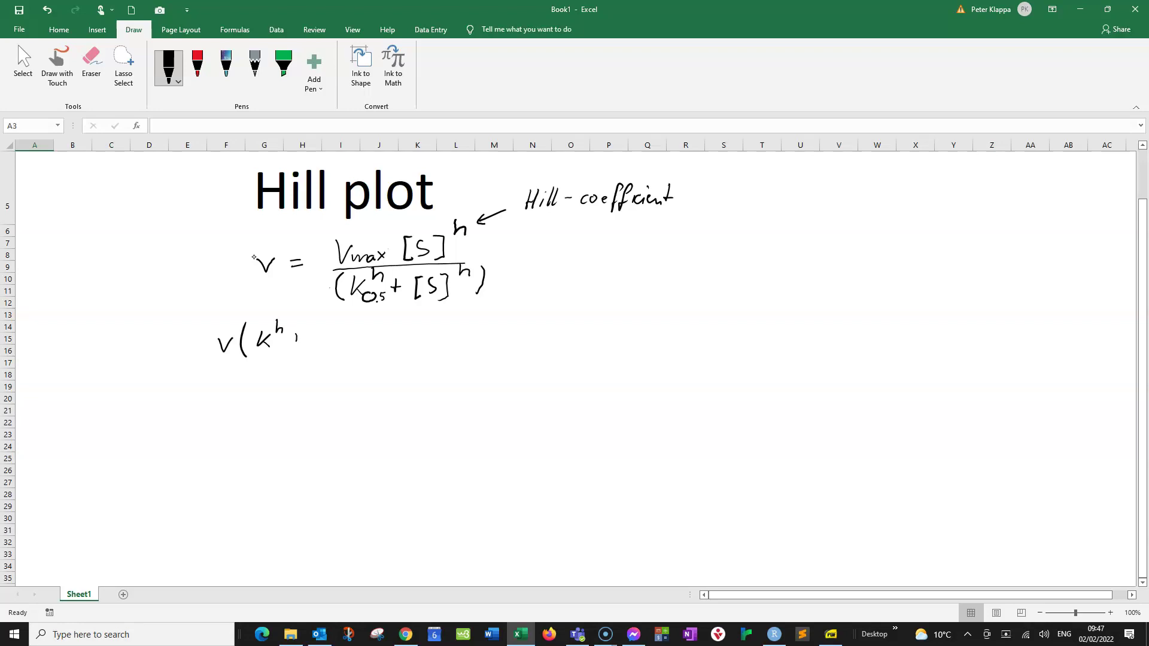
Write v(K^h + [S]^h) = Vmax[S]^h and draw an expansion brace beneath it.
{"action": "mouse_move", "coordinate": [316, 328]}
{"action": "left_mouse_down"}
{"action": "mouse_move", "coordinate": [341, 331]}
{"action": "mouse_move", "coordinate": [343, 341]}
{"action": "mouse_move", "coordinate": [349, 316]}
{"action": "mouse_move", "coordinate": [350, 336]}
{"action": "mouse_move", "coordinate": [370, 320]}
{"action": "mouse_move", "coordinate": [374, 350]}
{"action": "mouse_move", "coordinate": [401, 335]}
{"action": "mouse_move", "coordinate": [418, 348]}
{"action": "mouse_move", "coordinate": [434, 325]}
{"action": "mouse_move", "coordinate": [454, 340]}
{"action": "left_mouse_up"}
{"action": "mouse_move", "coordinate": [456, 334]}
{"action": "left_mouse_down"}
{"action": "mouse_move", "coordinate": [487, 320]}
{"action": "mouse_move", "coordinate": [482, 343]}
{"action": "mouse_move", "coordinate": [516, 325]}
{"action": "mouse_move", "coordinate": [510, 340]}
{"action": "mouse_move", "coordinate": [534, 321]}
{"action": "left_mouse_up"}
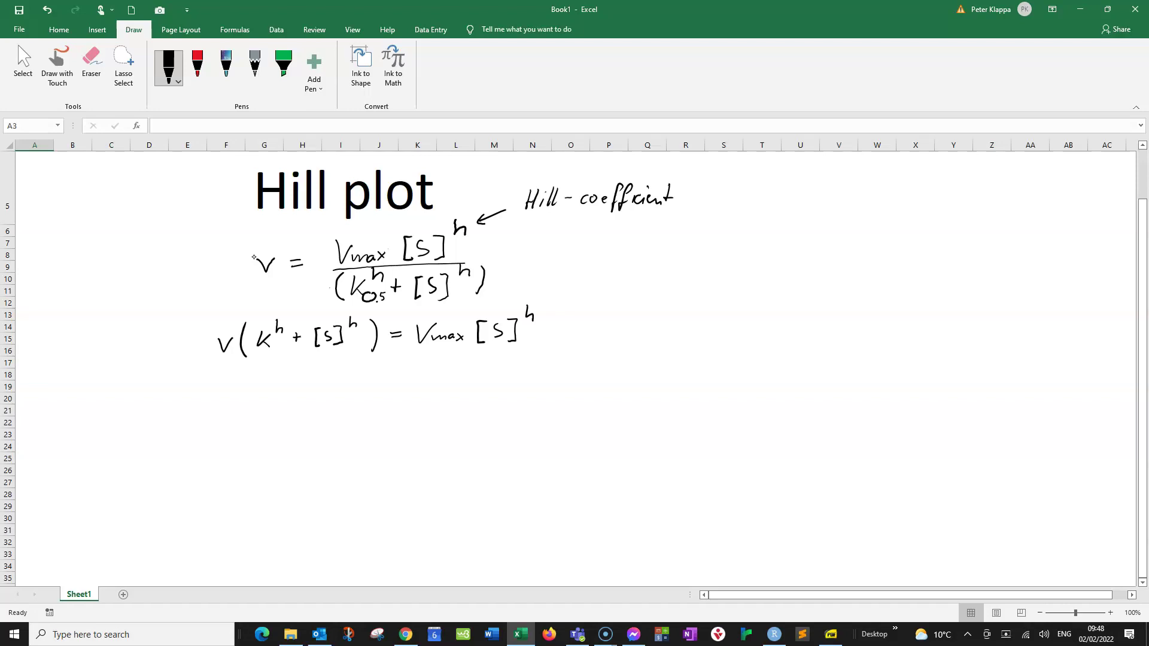
{"action": "mouse_move", "coordinate": [226, 362]}
{"action": "left_mouse_down"}
{"action": "mouse_move", "coordinate": [274, 371]}
{"action": "mouse_move", "coordinate": [317, 353]}
{"action": "left_mouse_up"}
Ink the expanded line vK^h − v[S]^h = Vmax[S]^h below.
{"action": "mouse_move", "coordinate": [228, 397]}
{"action": "left_mouse_down"}
{"action": "mouse_move", "coordinate": [276, 388]}
{"action": "mouse_move", "coordinate": [301, 399]}
{"action": "mouse_move", "coordinate": [345, 389]}
{"action": "mouse_move", "coordinate": [346, 405]}
{"action": "mouse_move", "coordinate": [368, 389]}
{"action": "mouse_move", "coordinate": [368, 403]}
{"action": "mouse_move", "coordinate": [383, 377]}
{"action": "mouse_move", "coordinate": [378, 390]}
{"action": "mouse_move", "coordinate": [410, 390]}
{"action": "left_mouse_up"}
{"action": "mouse_move", "coordinate": [402, 396]}
{"action": "left_mouse_down"}
{"action": "mouse_move", "coordinate": [438, 381]}
{"action": "mouse_move", "coordinate": [467, 399]}
{"action": "left_mouse_up"}
{"action": "mouse_move", "coordinate": [470, 392]}
{"action": "left_mouse_down"}
{"action": "mouse_move", "coordinate": [486, 383]}
{"action": "mouse_move", "coordinate": [493, 396]}
{"action": "mouse_move", "coordinate": [520, 378]}
{"action": "mouse_move", "coordinate": [513, 395]}
{"action": "mouse_move", "coordinate": [536, 380]}
{"action": "left_mouse_up"}
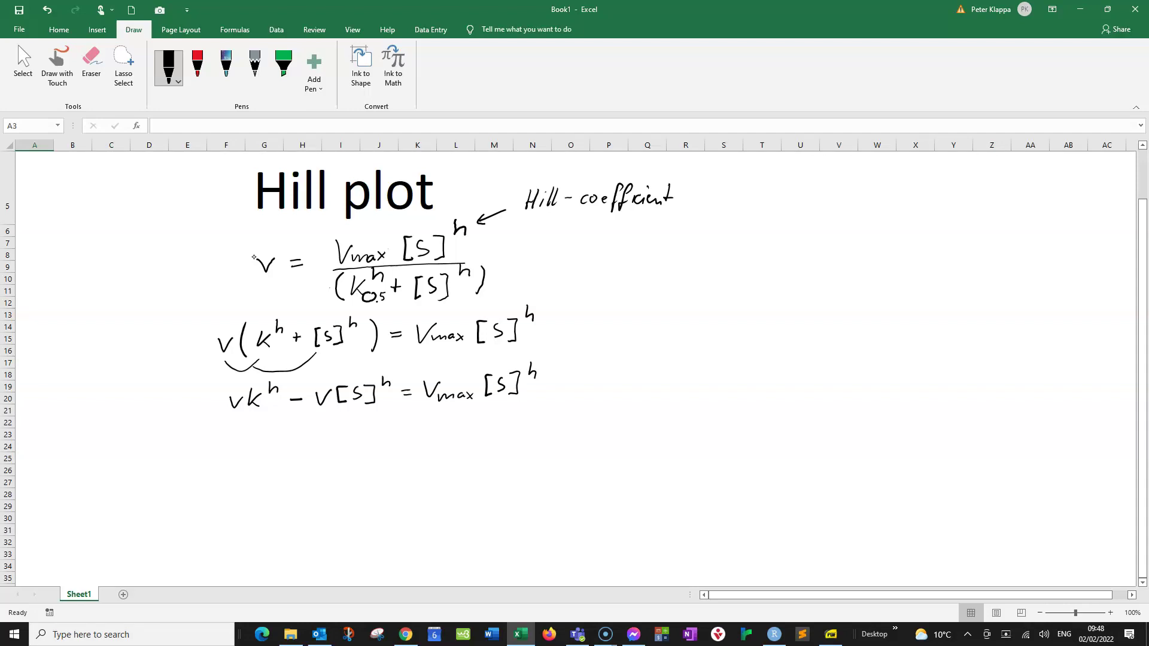
Draw an arrow moving v[S]^h across and start the line vK^h = Vmax[S]^h.
{"action": "scroll", "coordinate": [254, 258], "scroll_direction": "down", "scroll_amount": 1}
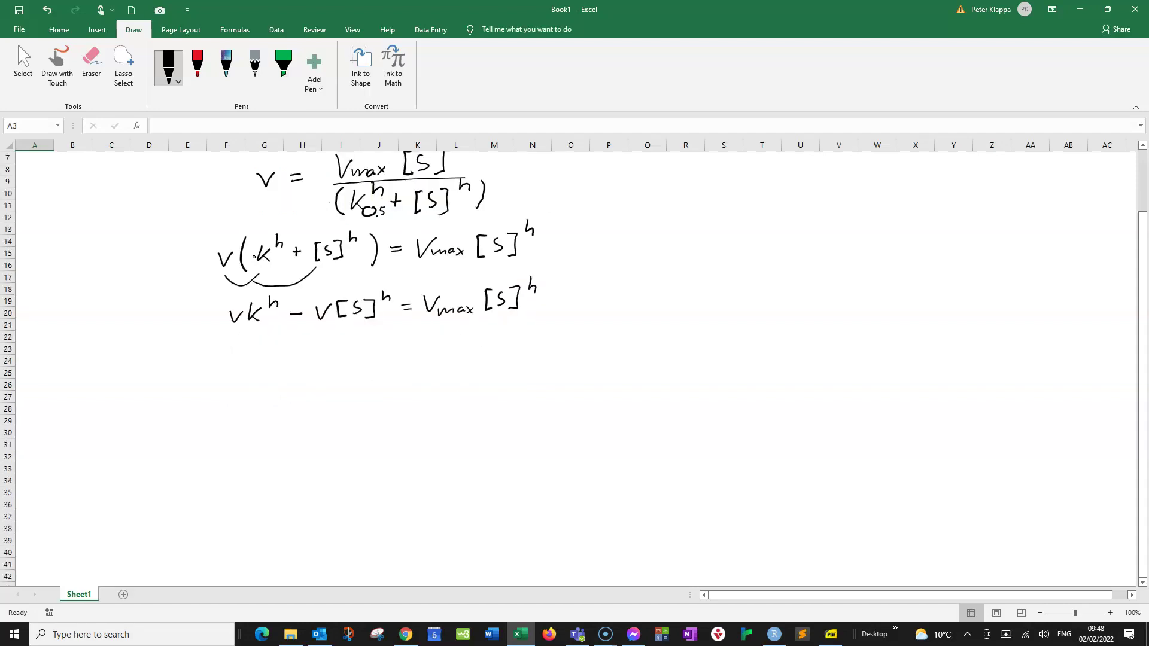
{"action": "left_click_drag", "start_coordinate": [376, 327], "coordinate": [427, 333]}
{"action": "mouse_move", "coordinate": [237, 359]}
{"action": "left_mouse_down"}
{"action": "mouse_move", "coordinate": [263, 368]}
{"action": "mouse_move", "coordinate": [272, 355]}
{"action": "mouse_move", "coordinate": [273, 369]}
{"action": "mouse_move", "coordinate": [292, 351]}
{"action": "mouse_move", "coordinate": [334, 364]}
{"action": "mouse_move", "coordinate": [387, 374]}
{"action": "left_mouse_up"}
{"action": "left_click_drag", "start_coordinate": [394, 370], "coordinate": [397, 374]}
{"action": "left_click_drag", "start_coordinate": [399, 366], "coordinate": [406, 375]}
{"action": "mouse_move", "coordinate": [407, 366]}
{"action": "left_mouse_down"}
{"action": "mouse_move", "coordinate": [428, 350]}
{"action": "mouse_move", "coordinate": [430, 372]}
{"action": "mouse_move", "coordinate": [434, 355]}
{"action": "mouse_move", "coordinate": [436, 369]}
{"action": "mouse_move", "coordinate": [455, 351]}
{"action": "mouse_move", "coordinate": [448, 368]}
{"action": "mouse_move", "coordinate": [464, 351]}
{"action": "mouse_move", "coordinate": [500, 350]}
{"action": "mouse_move", "coordinate": [505, 363]}
{"action": "mouse_move", "coordinate": [533, 367]}
{"action": "left_mouse_up"}
Finish with − v[S]^h and write the factored line = [S]^h × (Vmax − v).
{"action": "mouse_move", "coordinate": [545, 349]}
{"action": "left_mouse_down"}
{"action": "mouse_move", "coordinate": [537, 361]}
{"action": "mouse_move", "coordinate": [558, 367]}
{"action": "mouse_move", "coordinate": [568, 346]}
{"action": "left_mouse_up"}
{"action": "left_click_drag", "start_coordinate": [568, 341], "coordinate": [578, 346]}
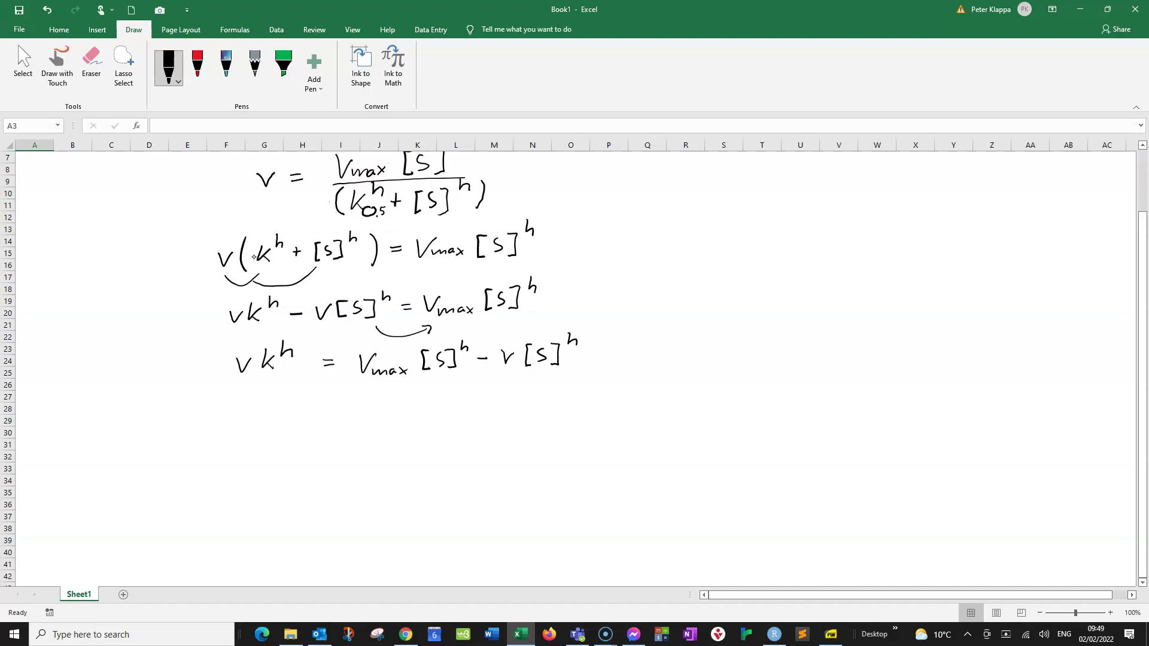
{"action": "mouse_move", "coordinate": [333, 395]}
{"action": "left_mouse_down"}
{"action": "mouse_move", "coordinate": [377, 397]}
{"action": "mouse_move", "coordinate": [372, 410]}
{"action": "mouse_move", "coordinate": [364, 396]}
{"action": "mouse_move", "coordinate": [368, 416]}
{"action": "mouse_move", "coordinate": [396, 399]}
{"action": "mouse_move", "coordinate": [389, 415]}
{"action": "mouse_move", "coordinate": [415, 398]}
{"action": "left_mouse_up"}
{"action": "mouse_move", "coordinate": [439, 401]}
{"action": "left_mouse_down"}
{"action": "mouse_move", "coordinate": [430, 410]}
{"action": "mouse_move", "coordinate": [460, 413]}
{"action": "mouse_move", "coordinate": [453, 404]}
{"action": "mouse_move", "coordinate": [481, 390]}
{"action": "mouse_move", "coordinate": [510, 411]}
{"action": "mouse_move", "coordinate": [547, 393]}
{"action": "mouse_move", "coordinate": [551, 412]}
{"action": "left_mouse_up"}
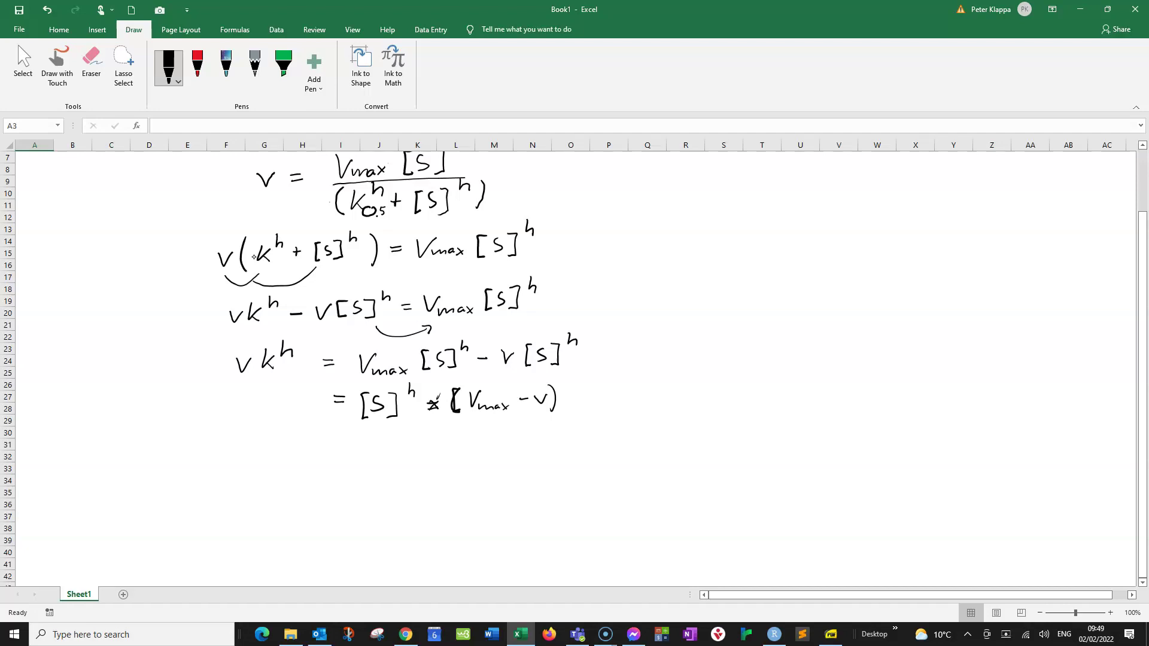
Erase the × stroke on the factored line and return to the black pen.
{"action": "left_click_drag", "start_coordinate": [231, 158], "coordinate": [175, 167]}
{"action": "left_click", "coordinate": [92, 60]}
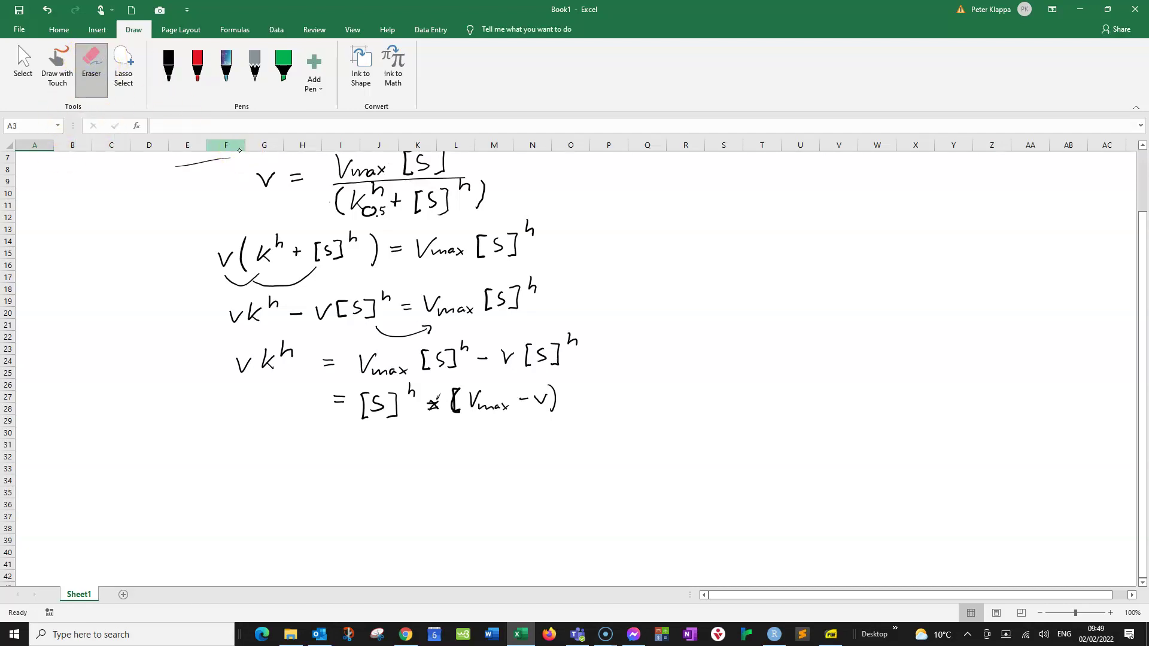
{"action": "left_click", "coordinate": [168, 78]}
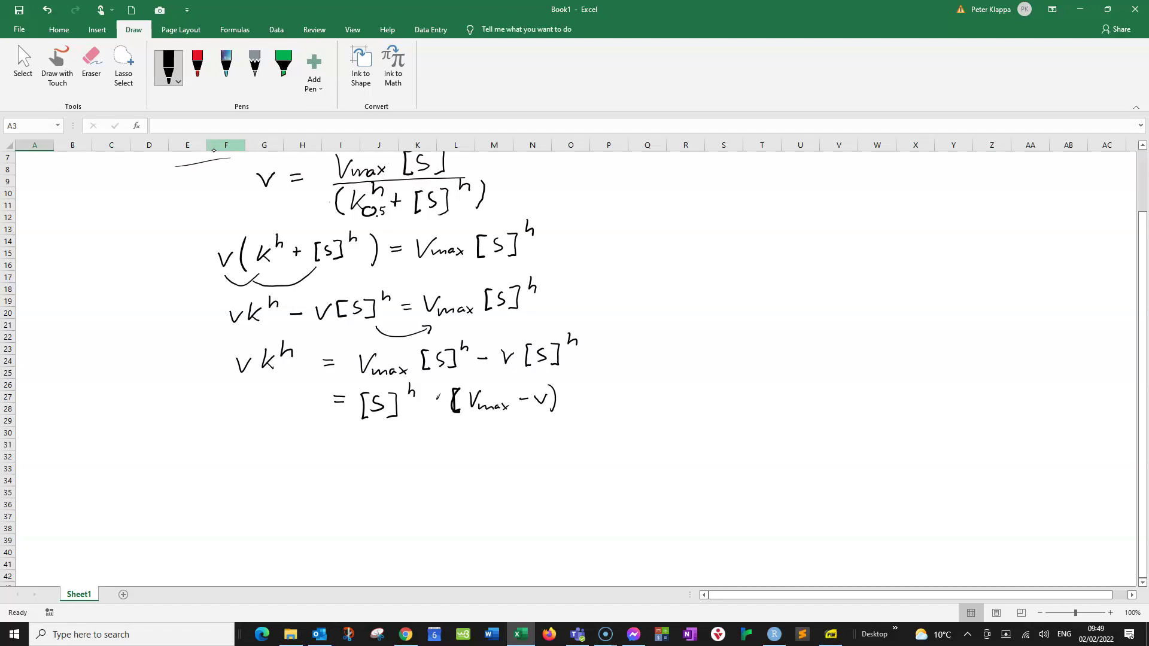
With curved arrows for moved terms, write v/(Vmax − v) = [S]^h/K^h.
{"action": "mouse_move", "coordinate": [467, 422]}
{"action": "left_mouse_down"}
{"action": "mouse_move", "coordinate": [370, 444]}
{"action": "mouse_move", "coordinate": [268, 425]}
{"action": "mouse_move", "coordinate": [246, 472]}
{"action": "mouse_move", "coordinate": [256, 459]}
{"action": "mouse_move", "coordinate": [226, 480]}
{"action": "mouse_move", "coordinate": [298, 470]}
{"action": "left_mouse_up"}
{"action": "mouse_move", "coordinate": [233, 491]}
{"action": "left_mouse_down"}
{"action": "mouse_move", "coordinate": [239, 510]}
{"action": "mouse_move", "coordinate": [245, 489]}
{"action": "mouse_move", "coordinate": [254, 510]}
{"action": "mouse_move", "coordinate": [277, 512]}
{"action": "left_mouse_up"}
{"action": "mouse_move", "coordinate": [278, 505]}
{"action": "left_mouse_down"}
{"action": "mouse_move", "coordinate": [269, 513]}
{"action": "mouse_move", "coordinate": [303, 506]}
{"action": "mouse_move", "coordinate": [308, 492]}
{"action": "left_mouse_up"}
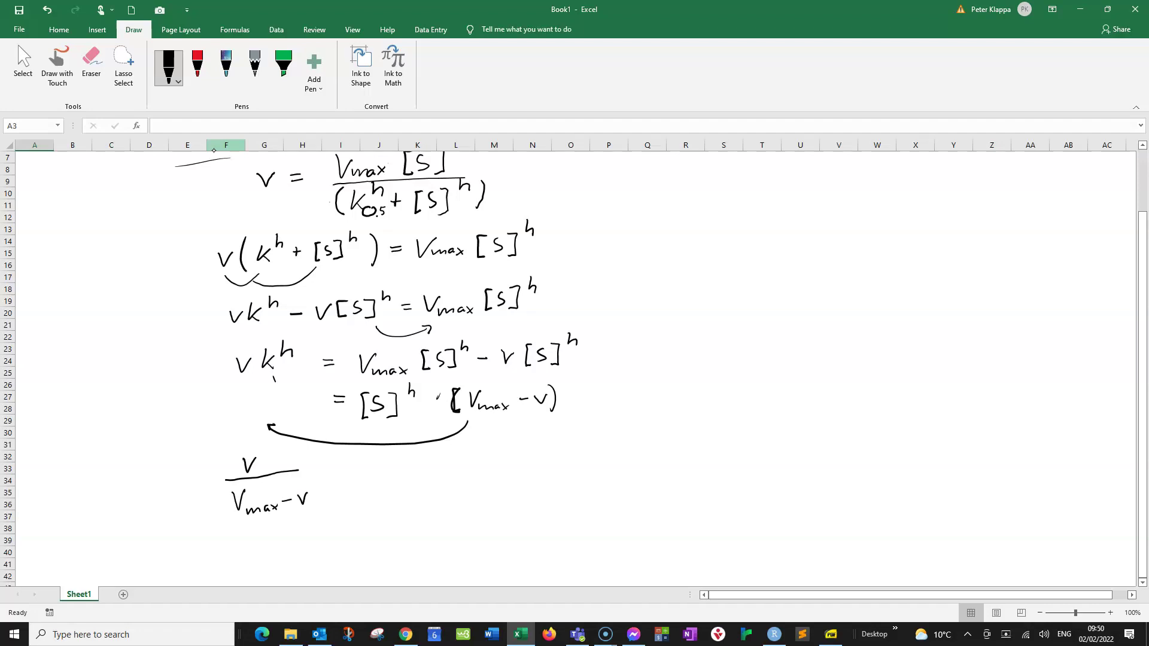
{"action": "mouse_move", "coordinate": [274, 377]}
{"action": "left_mouse_down"}
{"action": "mouse_move", "coordinate": [321, 413]}
{"action": "mouse_move", "coordinate": [338, 410]}
{"action": "left_mouse_up"}
{"action": "mouse_move", "coordinate": [335, 470]}
{"action": "left_mouse_down"}
{"action": "mouse_move", "coordinate": [377, 456]}
{"action": "mouse_move", "coordinate": [380, 476]}
{"action": "mouse_move", "coordinate": [390, 460]}
{"action": "mouse_move", "coordinate": [393, 471]}
{"action": "mouse_move", "coordinate": [379, 472]}
{"action": "mouse_move", "coordinate": [395, 458]}
{"action": "mouse_move", "coordinate": [402, 475]}
{"action": "mouse_move", "coordinate": [422, 458]}
{"action": "left_mouse_up"}
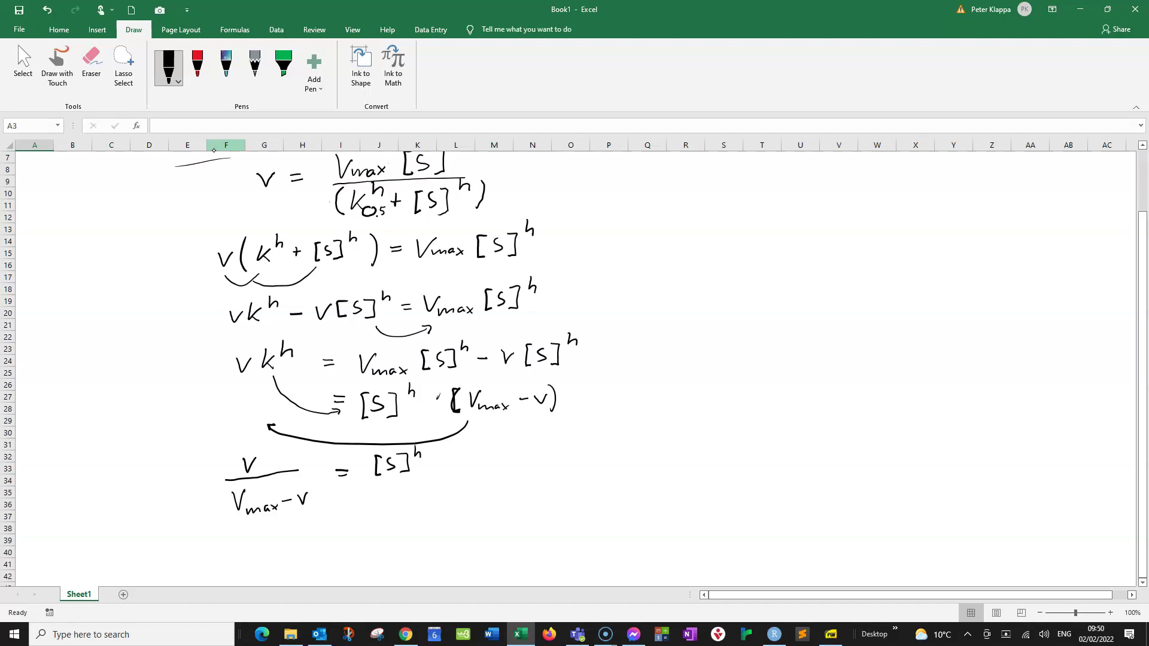
{"action": "mouse_move", "coordinate": [371, 486]}
{"action": "left_mouse_down"}
{"action": "mouse_move", "coordinate": [424, 476]}
{"action": "mouse_move", "coordinate": [383, 512]}
{"action": "left_mouse_up"}
{"action": "mouse_move", "coordinate": [396, 500]}
{"action": "left_mouse_down"}
{"action": "mouse_move", "coordinate": [396, 512]}
{"action": "mouse_move", "coordinate": [415, 503]}
{"action": "left_mouse_up"}
Append = ([S]/K)^h to the line.
{"action": "scroll", "coordinate": [213, 149], "scroll_direction": "down", "scroll_amount": 2}
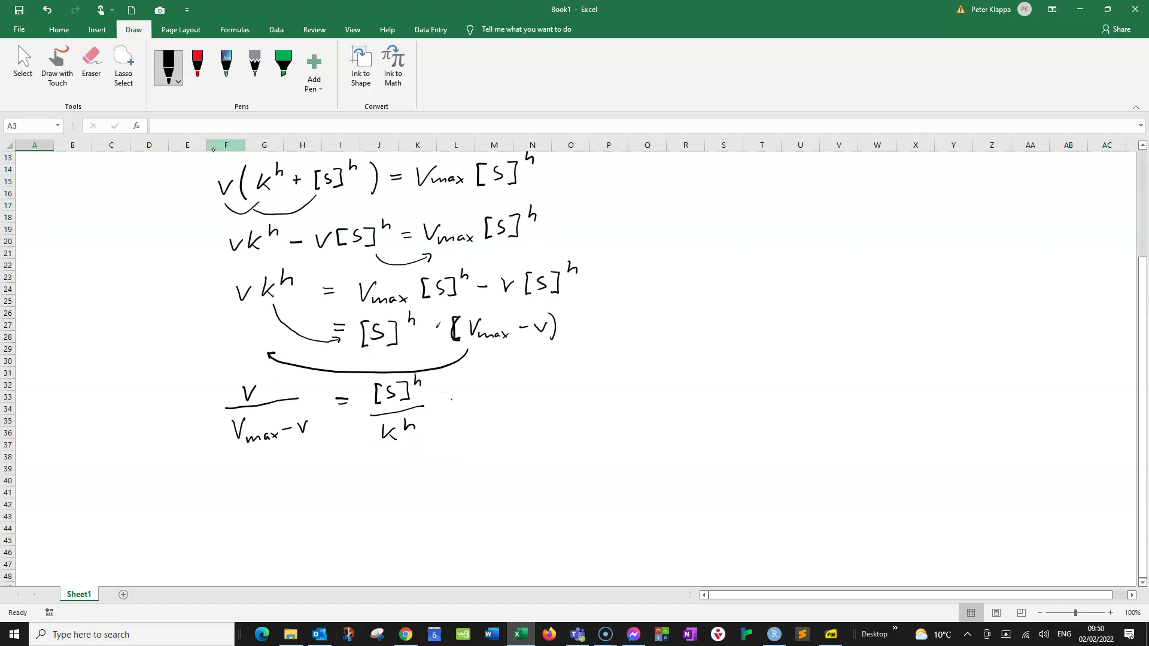
{"action": "mouse_move", "coordinate": [451, 401]}
{"action": "left_mouse_down"}
{"action": "mouse_move", "coordinate": [502, 401]}
{"action": "mouse_move", "coordinate": [514, 387]}
{"action": "mouse_move", "coordinate": [508, 400]}
{"action": "mouse_move", "coordinate": [531, 385]}
{"action": "mouse_move", "coordinate": [530, 398]}
{"action": "mouse_move", "coordinate": [489, 412]}
{"action": "mouse_move", "coordinate": [540, 404]}
{"action": "mouse_move", "coordinate": [504, 434]}
{"action": "left_mouse_up"}
{"action": "mouse_move", "coordinate": [518, 419]}
{"action": "left_mouse_down"}
{"action": "mouse_move", "coordinate": [509, 426]}
{"action": "mouse_move", "coordinate": [518, 434]}
{"action": "left_mouse_up"}
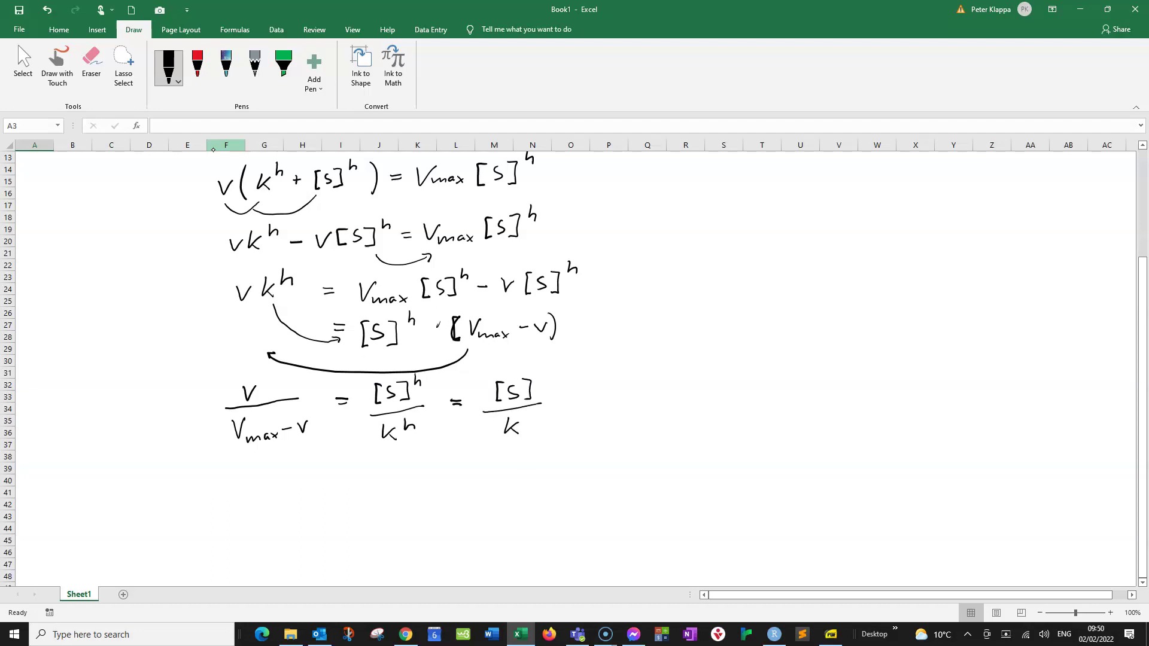
{"action": "left_click_drag", "start_coordinate": [498, 374], "coordinate": [495, 435]}
{"action": "left_click_drag", "start_coordinate": [549, 375], "coordinate": [549, 431]}
{"action": "left_click_drag", "start_coordinate": [560, 363], "coordinate": [568, 379]}
Ink a double slash and 'log' after ([S]/K)^h to mark taking logarithms.
{"action": "mouse_move", "coordinate": [614, 377]}
{"action": "left_mouse_down"}
{"action": "mouse_move", "coordinate": [590, 432]}
{"action": "mouse_move", "coordinate": [604, 430]}
{"action": "left_mouse_up"}
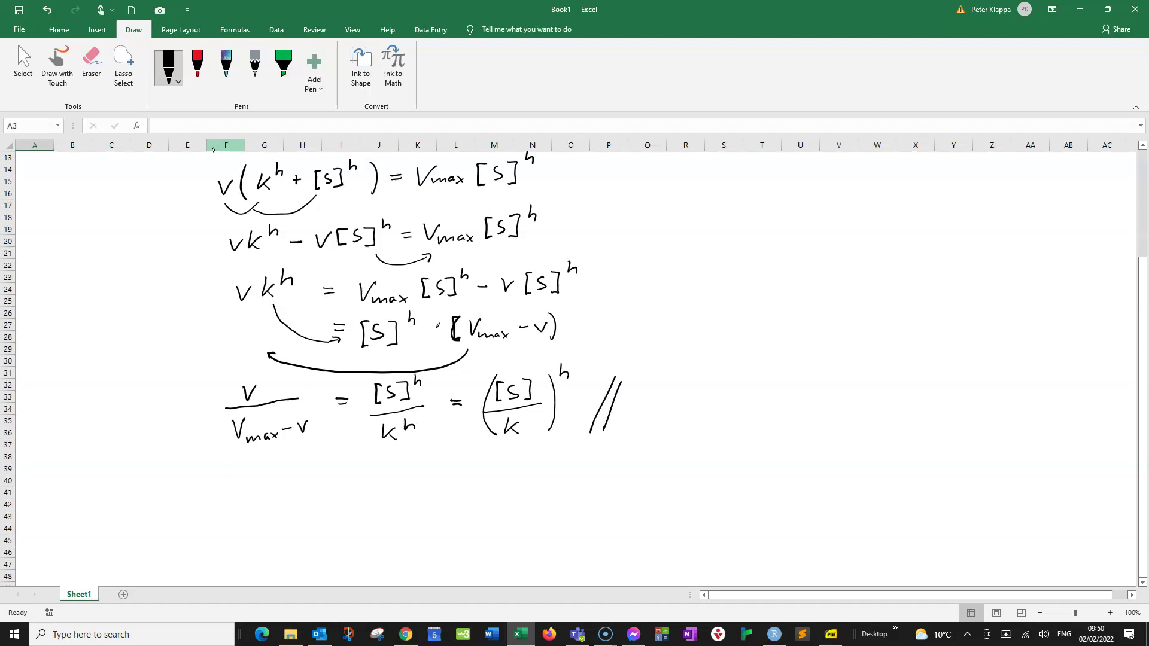
{"action": "mouse_move", "coordinate": [641, 380]}
{"action": "left_mouse_down"}
{"action": "mouse_move", "coordinate": [639, 413]}
{"action": "mouse_move", "coordinate": [649, 404]}
{"action": "mouse_move", "coordinate": [652, 423]}
{"action": "left_mouse_up"}
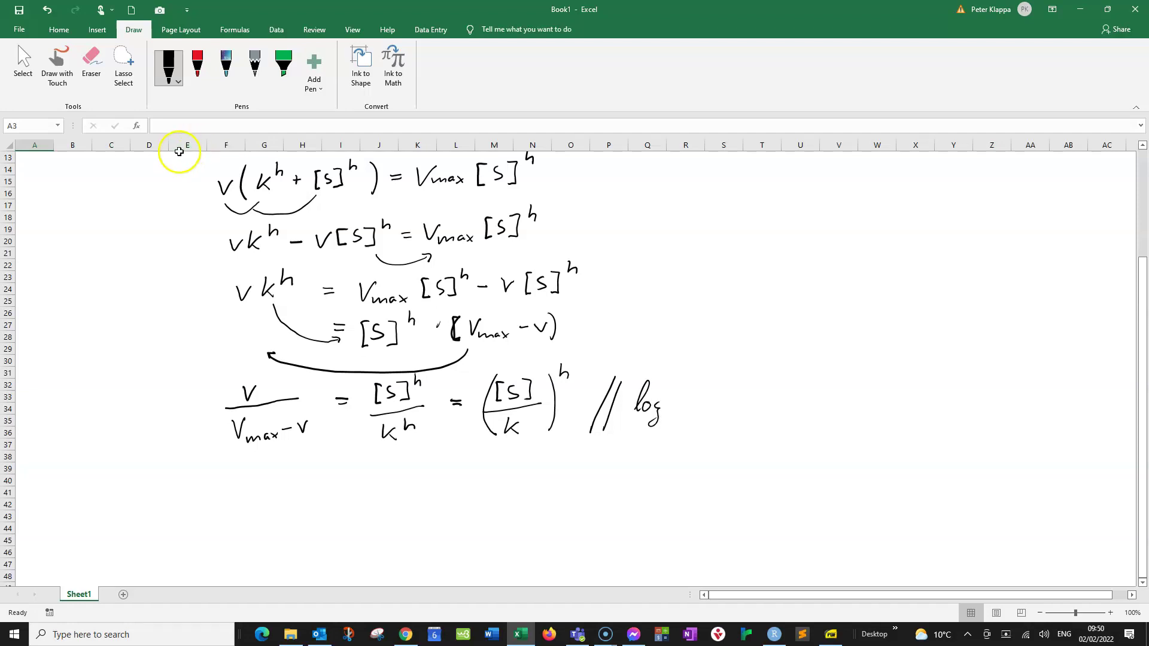
{"action": "scroll", "coordinate": [179, 154], "scroll_direction": "down", "scroll_amount": 2}
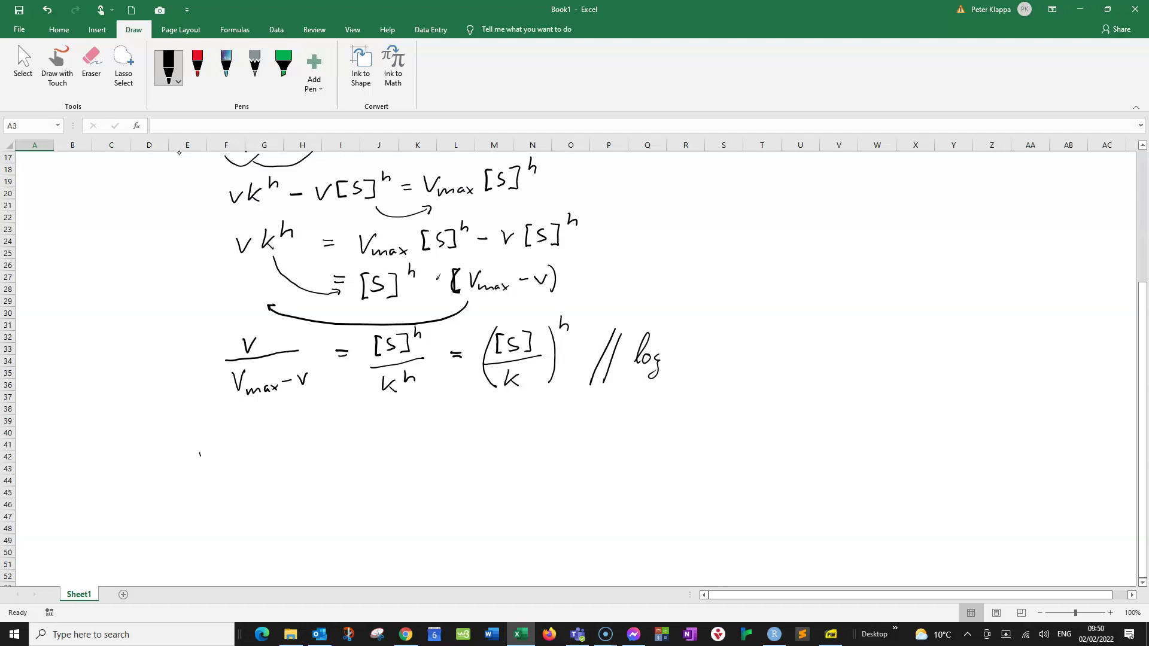
Write log(v/(Vmax − v)) on a new line below.
{"action": "mouse_move", "coordinate": [199, 454]}
{"action": "left_mouse_down"}
{"action": "mouse_move", "coordinate": [217, 449]}
{"action": "mouse_move", "coordinate": [220, 467]}
{"action": "left_mouse_up"}
{"action": "left_click_drag", "start_coordinate": [251, 421], "coordinate": [245, 462]}
{"action": "mouse_move", "coordinate": [259, 422]}
{"action": "left_mouse_down"}
{"action": "mouse_move", "coordinate": [277, 422]}
{"action": "mouse_move", "coordinate": [263, 441]}
{"action": "mouse_move", "coordinate": [307, 436]}
{"action": "mouse_move", "coordinate": [264, 453]}
{"action": "mouse_move", "coordinate": [274, 469]}
{"action": "mouse_move", "coordinate": [328, 453]}
{"action": "mouse_move", "coordinate": [354, 459]}
{"action": "mouse_move", "coordinate": [349, 468]}
{"action": "mouse_move", "coordinate": [388, 445]}
{"action": "left_mouse_up"}
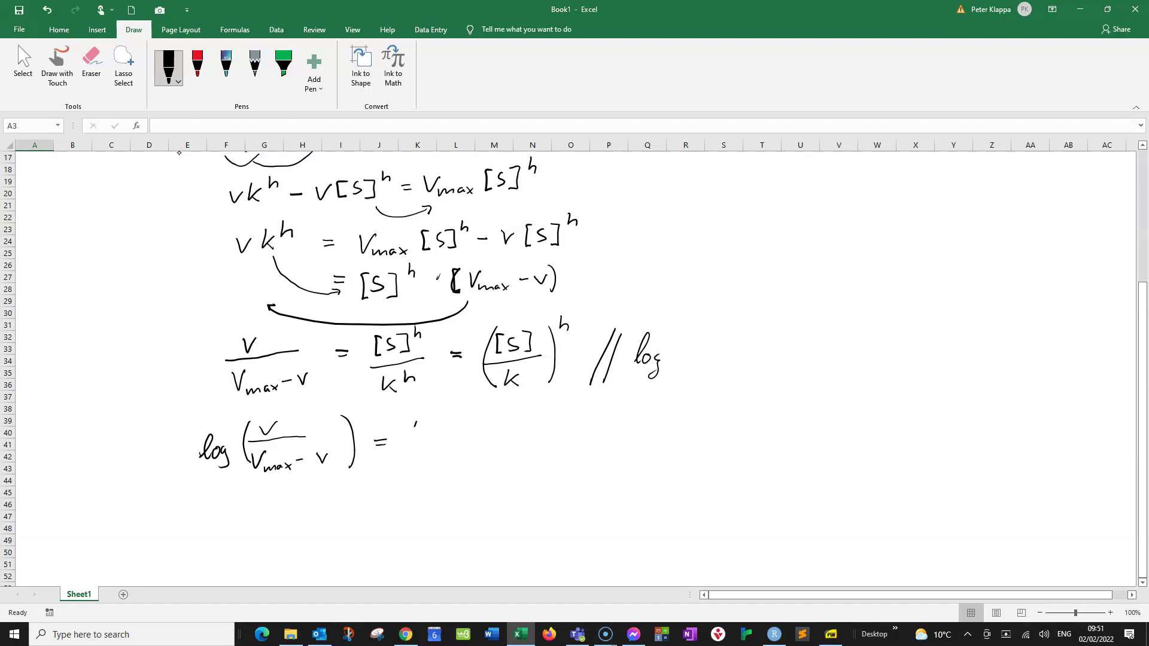
Continue with = h log([S]/K) = h log[S] − h log(K).
{"action": "mouse_move", "coordinate": [415, 422]}
{"action": "left_mouse_down"}
{"action": "mouse_move", "coordinate": [423, 446]}
{"action": "mouse_move", "coordinate": [449, 423]}
{"action": "mouse_move", "coordinate": [450, 441]}
{"action": "mouse_move", "coordinate": [469, 446]}
{"action": "mouse_move", "coordinate": [458, 453]}
{"action": "mouse_move", "coordinate": [515, 428]}
{"action": "mouse_move", "coordinate": [509, 436]}
{"action": "mouse_move", "coordinate": [523, 442]}
{"action": "mouse_move", "coordinate": [495, 467]}
{"action": "mouse_move", "coordinate": [507, 466]}
{"action": "left_mouse_up"}
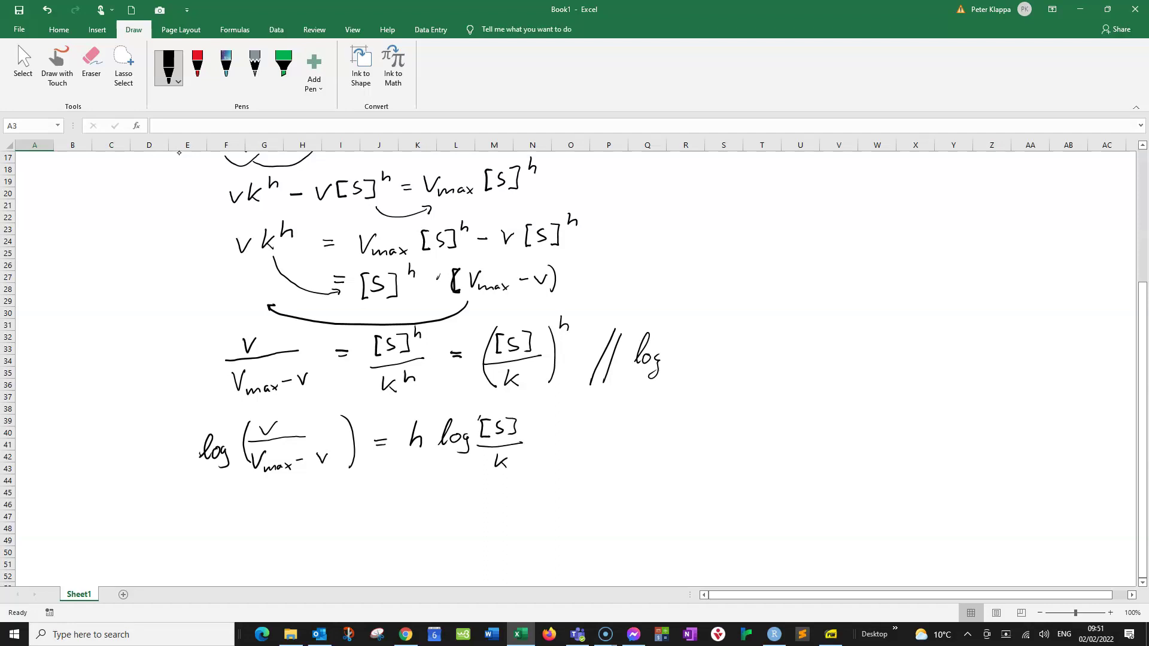
{"action": "left_click_drag", "start_coordinate": [481, 416], "coordinate": [479, 454]}
{"action": "left_click_drag", "start_coordinate": [529, 414], "coordinate": [533, 461]}
{"action": "mouse_move", "coordinate": [596, 416]}
{"action": "left_mouse_down"}
{"action": "mouse_move", "coordinate": [607, 443]}
{"action": "mouse_move", "coordinate": [623, 439]}
{"action": "mouse_move", "coordinate": [627, 417]}
{"action": "mouse_move", "coordinate": [625, 441]}
{"action": "mouse_move", "coordinate": [638, 432]}
{"action": "mouse_move", "coordinate": [640, 447]}
{"action": "mouse_move", "coordinate": [698, 417]}
{"action": "mouse_move", "coordinate": [690, 441]}
{"action": "mouse_move", "coordinate": [780, 428]}
{"action": "mouse_move", "coordinate": [785, 446]}
{"action": "left_mouse_up"}
{"action": "mouse_move", "coordinate": [811, 407]}
{"action": "left_mouse_down"}
{"action": "mouse_move", "coordinate": [807, 434]}
{"action": "mouse_move", "coordinate": [836, 437]}
{"action": "left_mouse_up"}
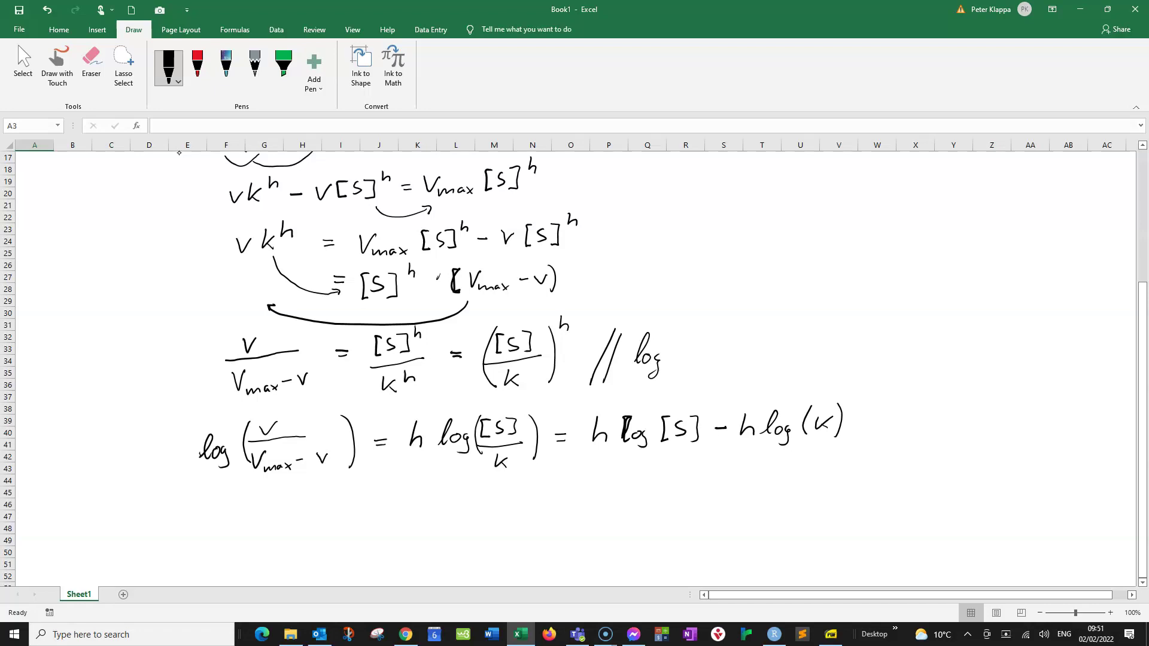
Label the left log term Y and write = m X + C under the right side.
{"action": "left_click_drag", "start_coordinate": [280, 497], "coordinate": [293, 508]}
{"action": "left_click_drag", "start_coordinate": [299, 496], "coordinate": [292, 528]}
{"action": "left_click_drag", "start_coordinate": [561, 494], "coordinate": [567, 493]}
{"action": "left_click_drag", "start_coordinate": [556, 499], "coordinate": [618, 501]}
{"action": "mouse_move", "coordinate": [669, 471]}
{"action": "left_mouse_down"}
{"action": "mouse_move", "coordinate": [684, 500]}
{"action": "mouse_move", "coordinate": [665, 500]}
{"action": "mouse_move", "coordinate": [689, 477]}
{"action": "mouse_move", "coordinate": [726, 492]}
{"action": "mouse_move", "coordinate": [779, 481]}
{"action": "mouse_move", "coordinate": [771, 501]}
{"action": "mouse_move", "coordinate": [797, 501]}
{"action": "left_mouse_up"}
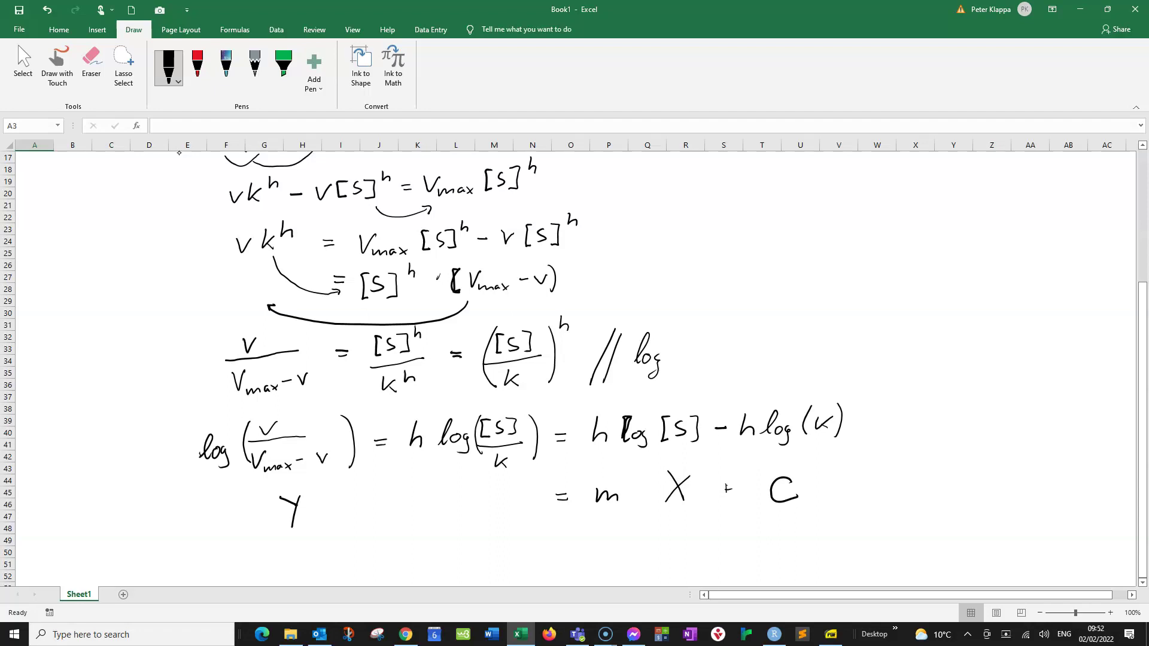
{"action": "scroll", "coordinate": [178, 152], "scroll_direction": "down", "scroll_amount": 2}
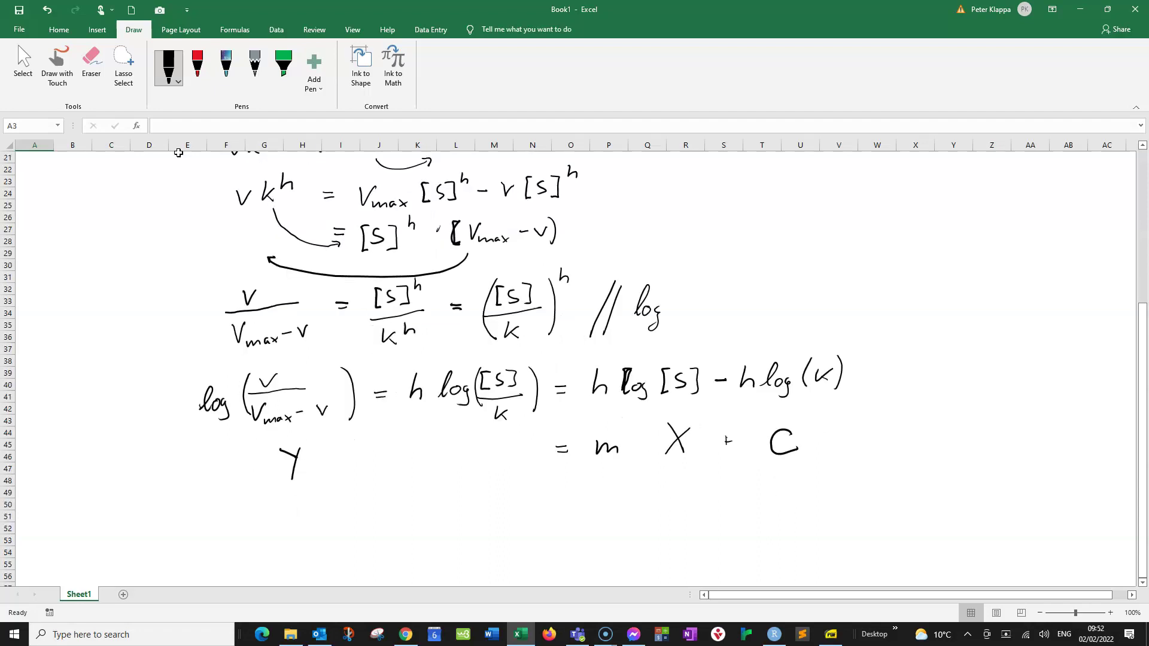
{"action": "scroll", "coordinate": [178, 153], "scroll_direction": "down", "scroll_amount": 2}
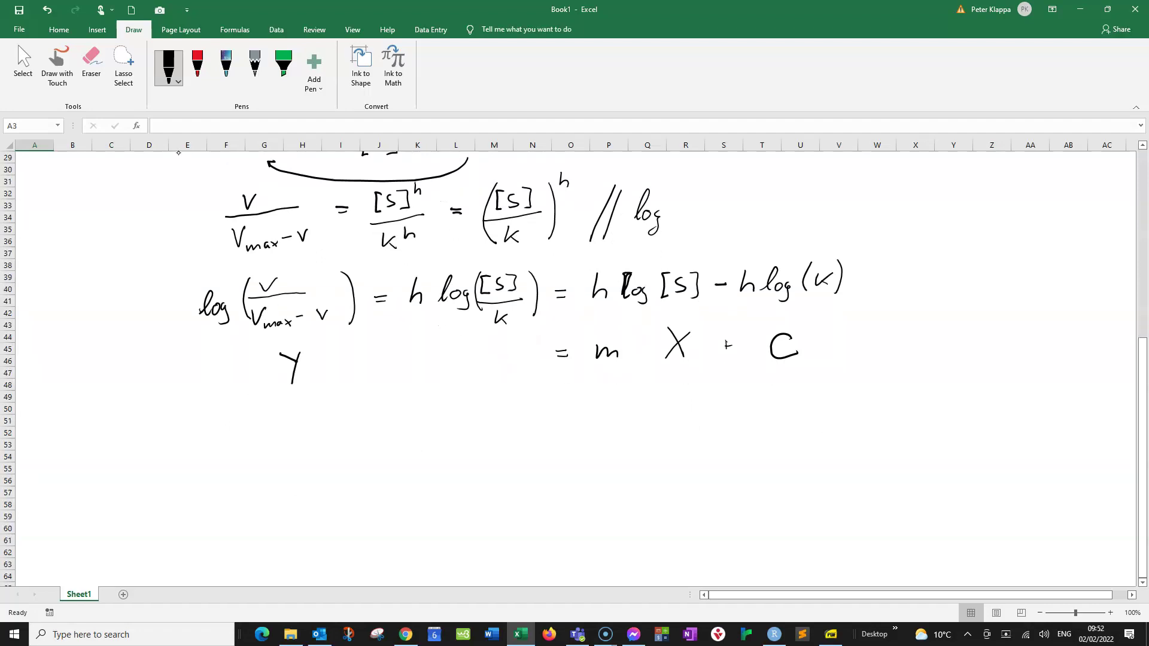
Draw crossing vertical and horizontal axes below the equations, with an arrowhead on the vertical axis.
{"action": "left_click_drag", "start_coordinate": [429, 378], "coordinate": [440, 550]}
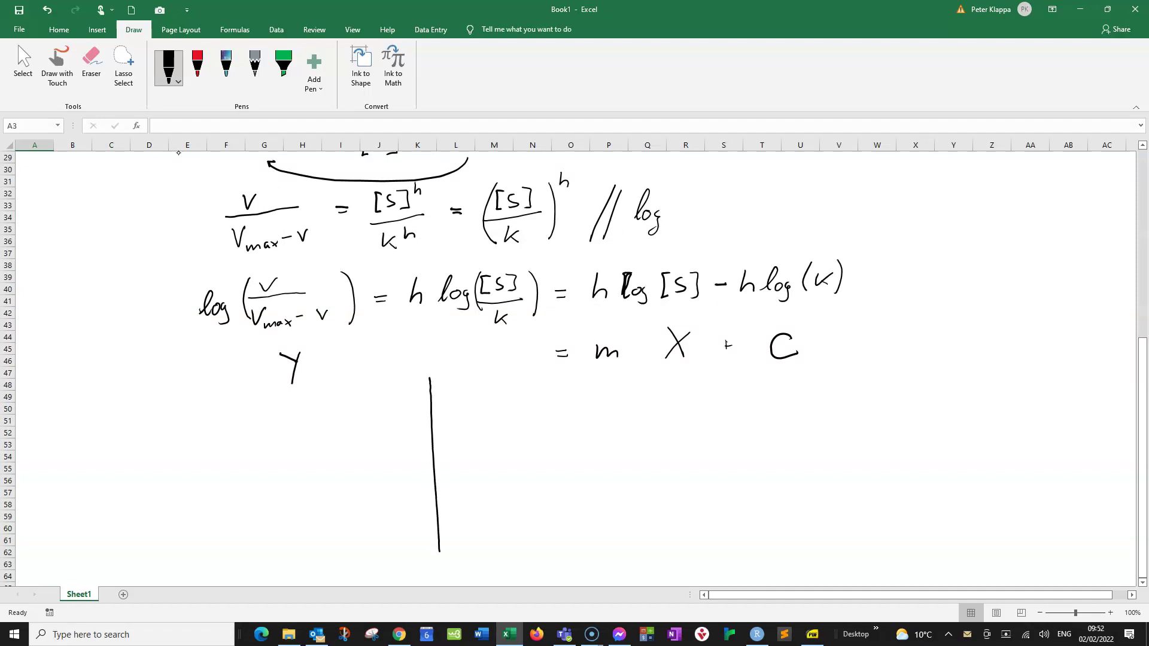
{"action": "mouse_move", "coordinate": [330, 492]}
{"action": "left_mouse_down"}
{"action": "mouse_move", "coordinate": [503, 475]}
{"action": "mouse_move", "coordinate": [701, 486]}
{"action": "left_mouse_up"}
{"action": "mouse_move", "coordinate": [424, 389]}
{"action": "left_mouse_down"}
{"action": "mouse_move", "coordinate": [431, 375]}
{"action": "mouse_move", "coordinate": [441, 385]}
{"action": "left_mouse_up"}
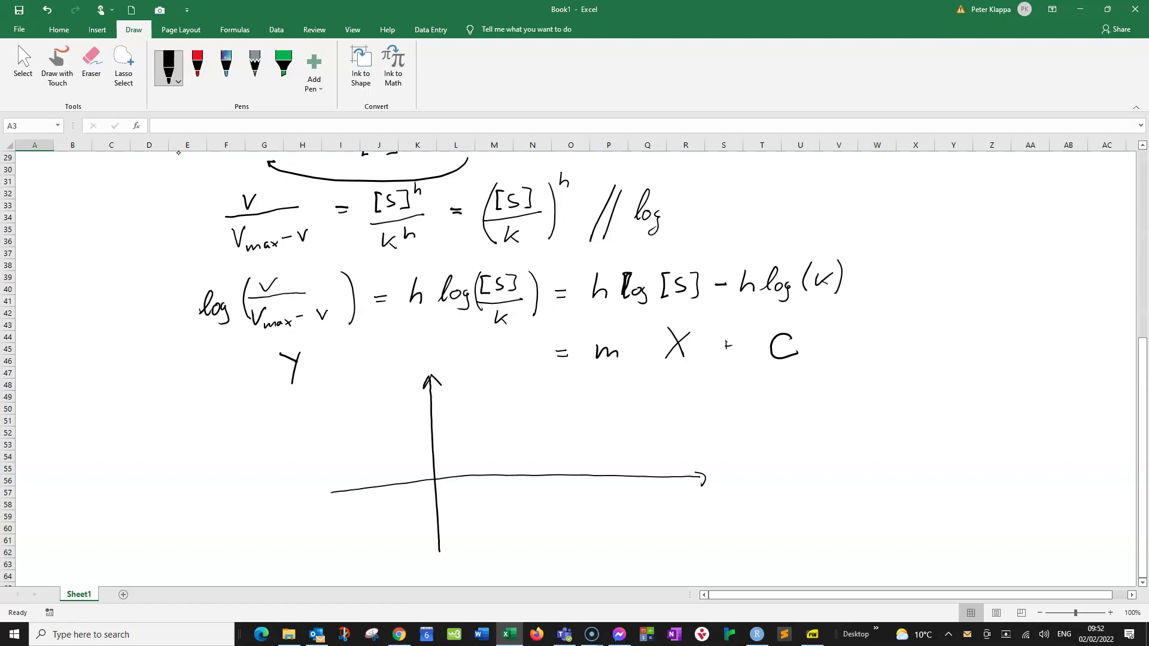
Label the horizontal axis log[S], underline the log fraction above Y, and begin the y-axis label.
{"action": "mouse_move", "coordinate": [597, 489]}
{"action": "left_mouse_down"}
{"action": "mouse_move", "coordinate": [595, 513]}
{"action": "mouse_move", "coordinate": [608, 500]}
{"action": "mouse_move", "coordinate": [609, 516]}
{"action": "mouse_move", "coordinate": [630, 490]}
{"action": "mouse_move", "coordinate": [635, 511]}
{"action": "mouse_move", "coordinate": [656, 496]}
{"action": "left_mouse_up"}
{"action": "left_click_drag", "start_coordinate": [265, 340], "coordinate": [377, 330]}
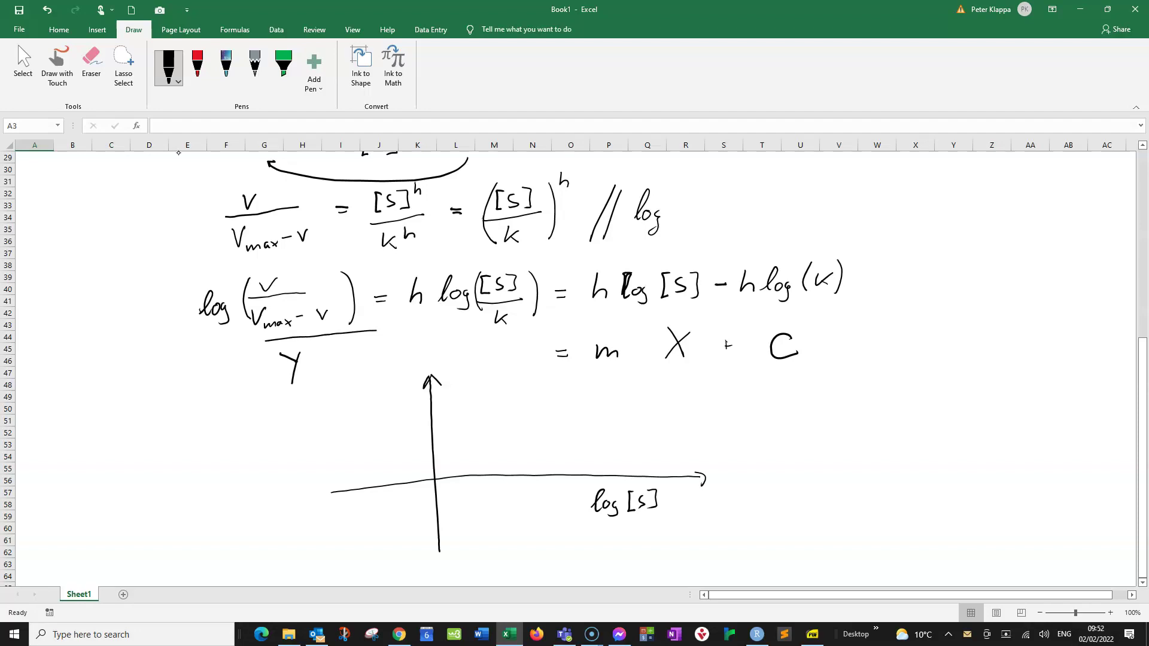
{"action": "mouse_move", "coordinate": [334, 366]}
{"action": "left_mouse_down"}
{"action": "mouse_move", "coordinate": [356, 395]}
{"action": "mouse_move", "coordinate": [386, 359]}
{"action": "mouse_move", "coordinate": [387, 371]}
{"action": "mouse_move", "coordinate": [419, 368]}
{"action": "mouse_move", "coordinate": [383, 384]}
{"action": "mouse_move", "coordinate": [386, 404]}
{"action": "mouse_move", "coordinate": [404, 405]}
{"action": "left_mouse_up"}
Complete the Vmax − v y-axis label, draw the straight line with a slope triangle marked h, and underline h in the equation.
{"action": "mouse_move", "coordinate": [404, 399]}
{"action": "left_mouse_down"}
{"action": "mouse_move", "coordinate": [398, 405]}
{"action": "mouse_move", "coordinate": [431, 383]}
{"action": "left_mouse_up"}
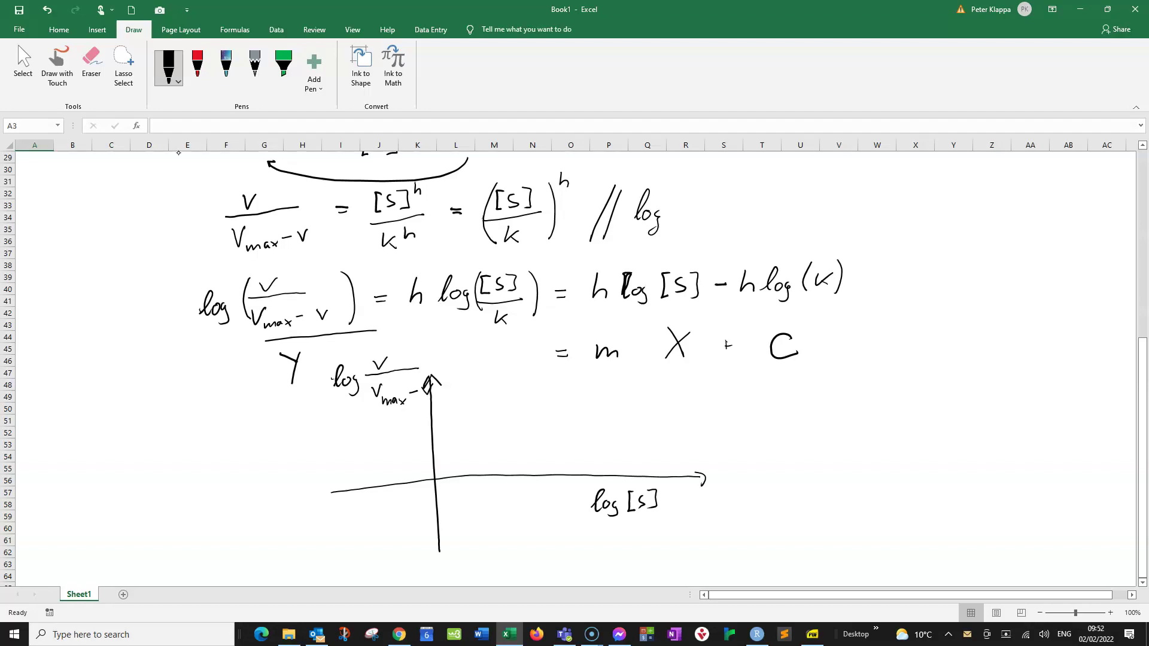
{"action": "left_click_drag", "start_coordinate": [411, 545], "coordinate": [533, 396]}
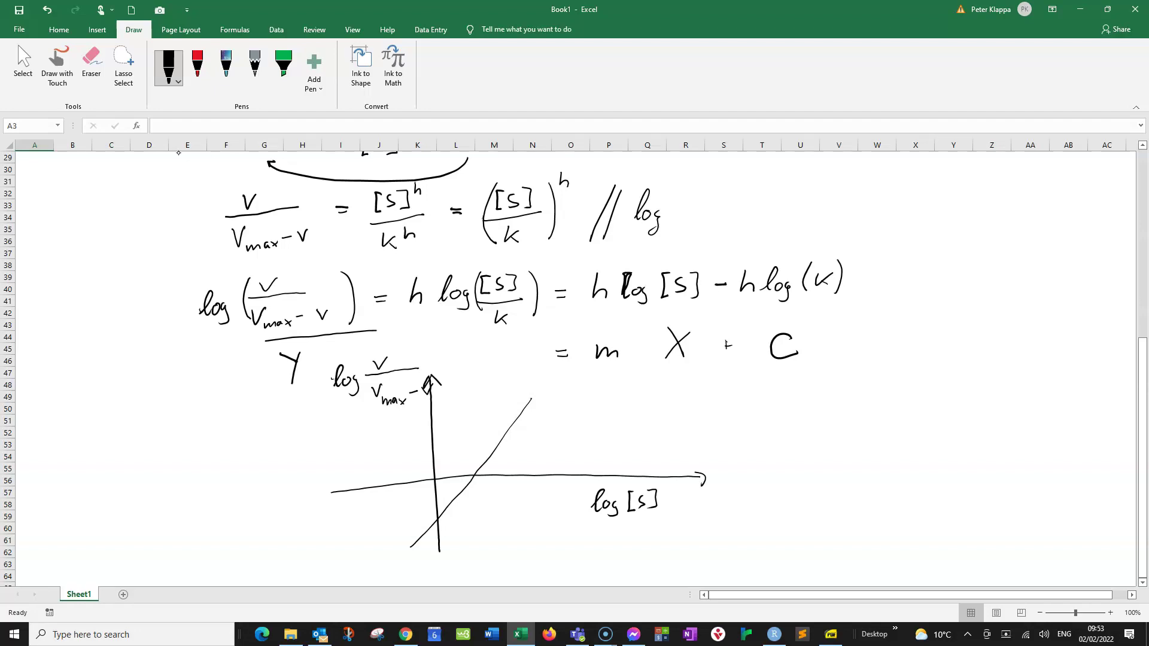
{"action": "left_click_drag", "start_coordinate": [532, 409], "coordinate": [531, 421]}
{"action": "mouse_move", "coordinate": [591, 302]}
{"action": "left_mouse_down"}
{"action": "mouse_move", "coordinate": [611, 304]}
{"action": "mouse_move", "coordinate": [592, 305]}
{"action": "left_mouse_up"}
{"action": "mouse_move", "coordinate": [526, 414]}
{"action": "left_mouse_down"}
{"action": "mouse_move", "coordinate": [562, 395]}
{"action": "mouse_move", "coordinate": [587, 398]}
{"action": "left_mouse_up"}
Circle the y-intercept and label it h log(k).
{"action": "mouse_move", "coordinate": [441, 509]}
{"action": "left_mouse_down"}
{"action": "mouse_move", "coordinate": [432, 524]}
{"action": "mouse_move", "coordinate": [445, 531]}
{"action": "mouse_move", "coordinate": [441, 509]}
{"action": "left_mouse_up"}
{"action": "mouse_move", "coordinate": [467, 505]}
{"action": "left_mouse_down"}
{"action": "mouse_move", "coordinate": [465, 531]}
{"action": "mouse_move", "coordinate": [491, 521]}
{"action": "mouse_move", "coordinate": [496, 538]}
{"action": "mouse_move", "coordinate": [520, 527]}
{"action": "left_mouse_up"}
{"action": "left_click_drag", "start_coordinate": [528, 515], "coordinate": [533, 537]}
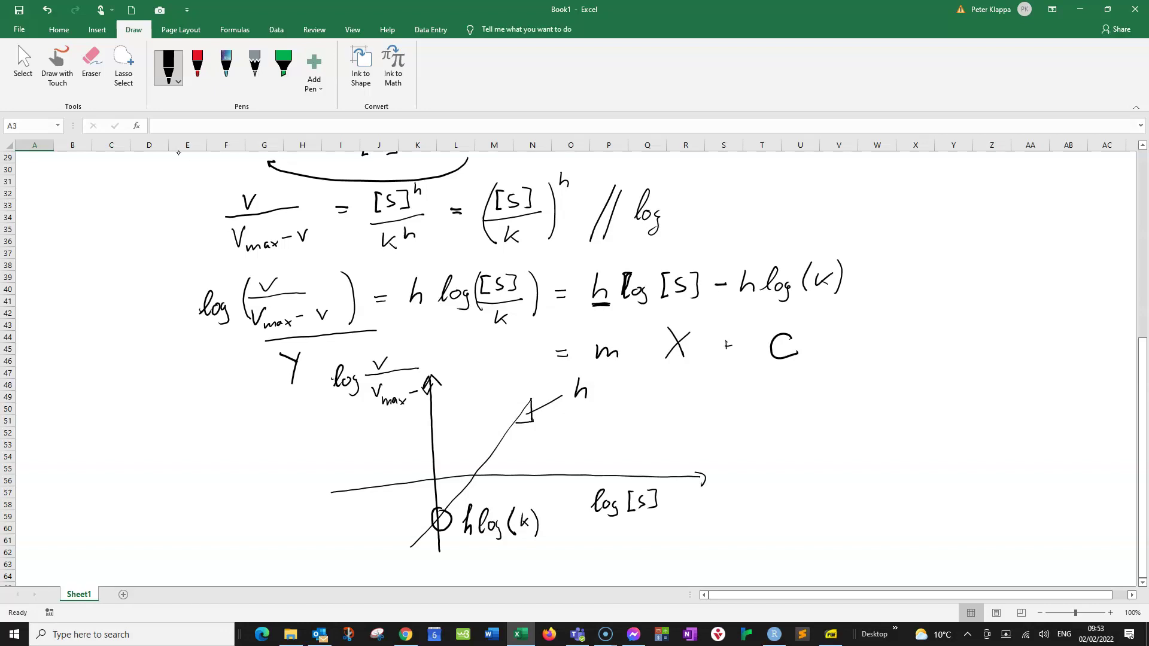
Circle the x-intercept and label it log(K) with an arrow pointing to it.
{"action": "mouse_move", "coordinate": [481, 467]}
{"action": "left_mouse_down"}
{"action": "mouse_move", "coordinate": [466, 478]}
{"action": "mouse_move", "coordinate": [488, 475]}
{"action": "mouse_move", "coordinate": [468, 472]}
{"action": "left_mouse_up"}
{"action": "mouse_move", "coordinate": [500, 467]}
{"action": "left_mouse_down"}
{"action": "mouse_move", "coordinate": [517, 459]}
{"action": "mouse_move", "coordinate": [498, 474]}
{"action": "left_mouse_up"}
{"action": "mouse_move", "coordinate": [550, 430]}
{"action": "left_mouse_down"}
{"action": "mouse_move", "coordinate": [565, 445]}
{"action": "mouse_move", "coordinate": [563, 456]}
{"action": "mouse_move", "coordinate": [580, 427]}
{"action": "mouse_move", "coordinate": [581, 453]}
{"action": "mouse_move", "coordinate": [612, 450]}
{"action": "left_mouse_up"}
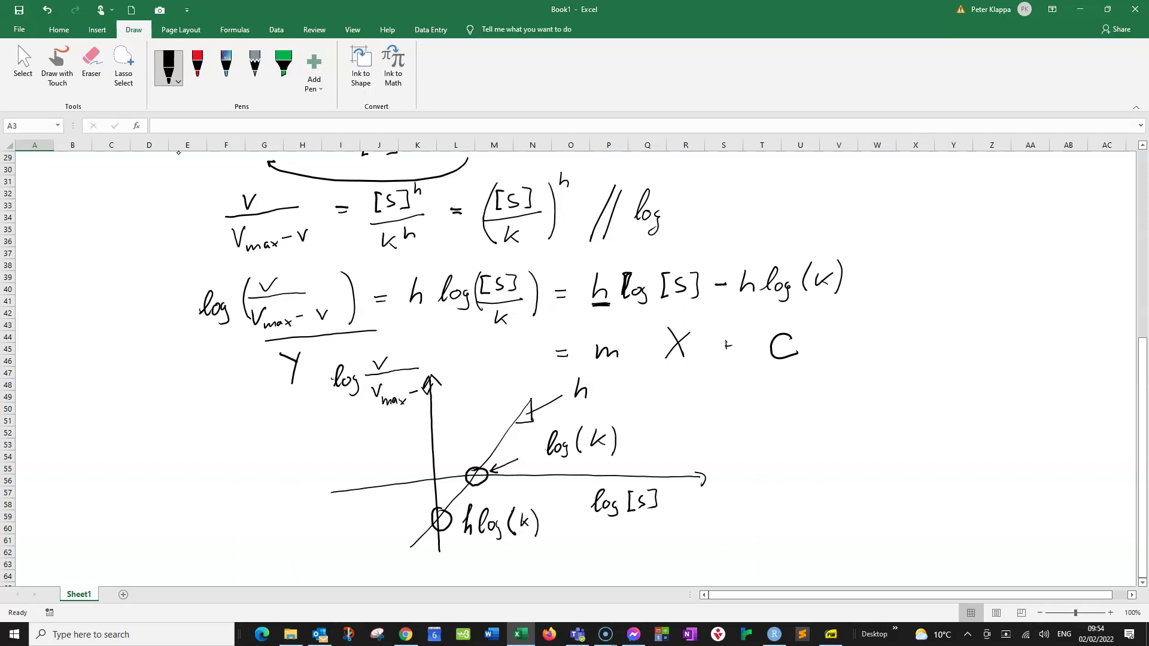
Box the y-axis label, circle the slope h, and add the 0.5 subscript to K.
{"action": "mouse_move", "coordinate": [324, 370]}
{"action": "left_mouse_down"}
{"action": "mouse_move", "coordinate": [330, 413]}
{"action": "mouse_move", "coordinate": [434, 399]}
{"action": "mouse_move", "coordinate": [437, 384]}
{"action": "left_mouse_up"}
{"action": "mouse_move", "coordinate": [584, 375]}
{"action": "left_mouse_down"}
{"action": "mouse_move", "coordinate": [568, 391]}
{"action": "mouse_move", "coordinate": [583, 404]}
{"action": "mouse_move", "coordinate": [597, 388]}
{"action": "mouse_move", "coordinate": [587, 376]}
{"action": "left_mouse_up"}
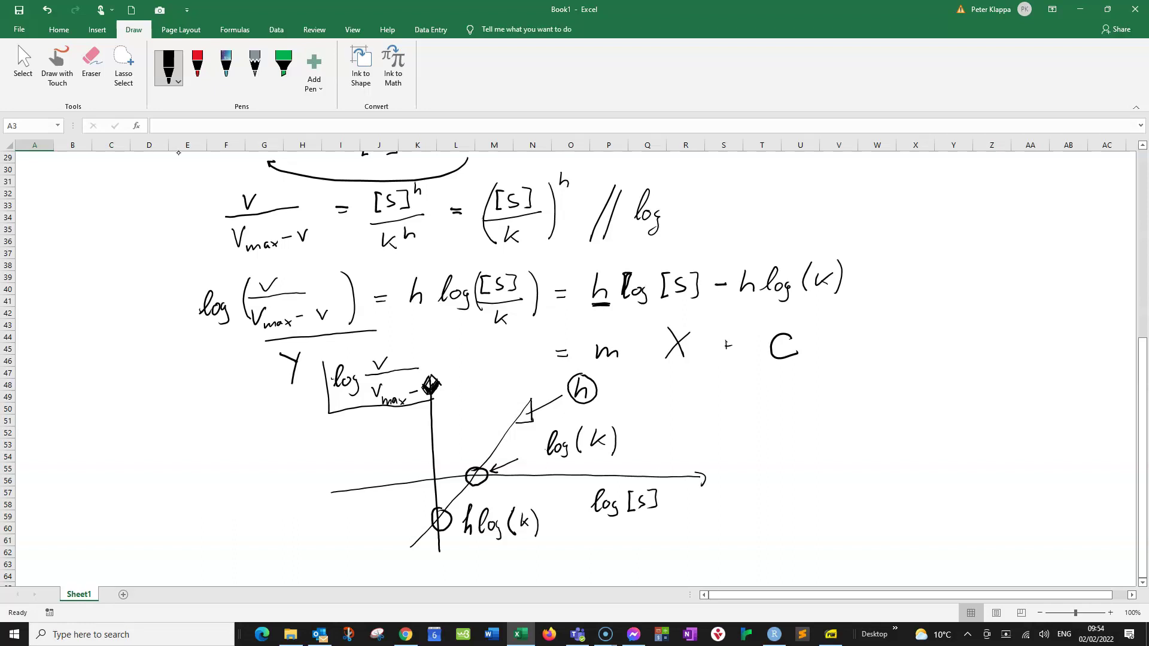
{"action": "left_click_drag", "start_coordinate": [610, 445], "coordinate": [616, 453]}
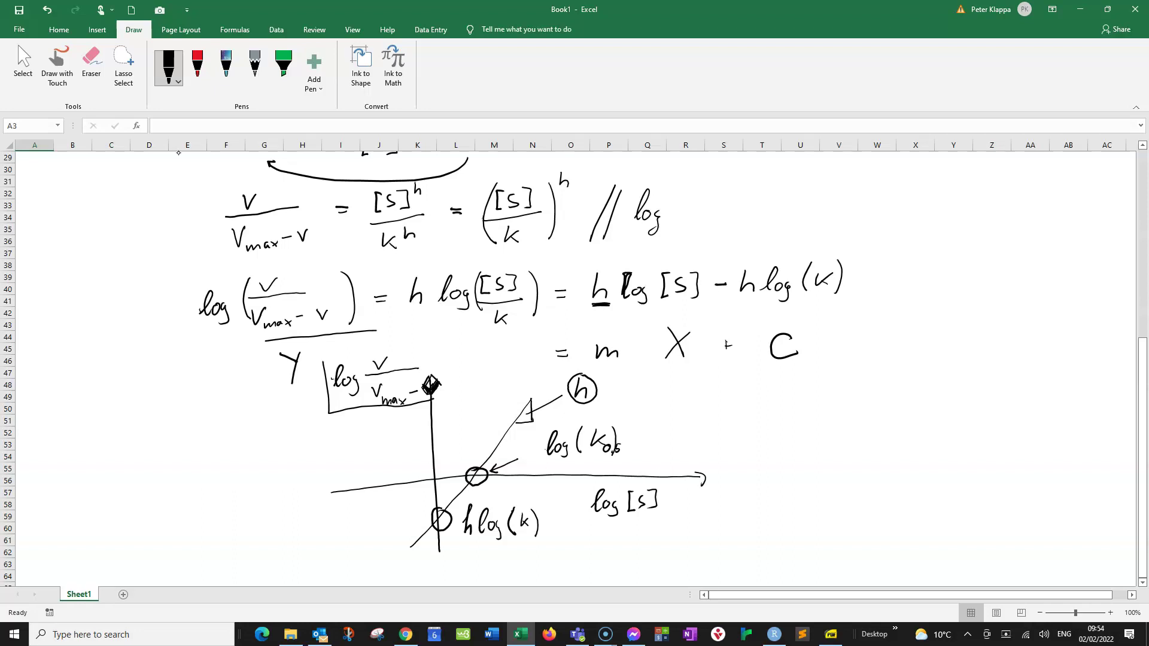